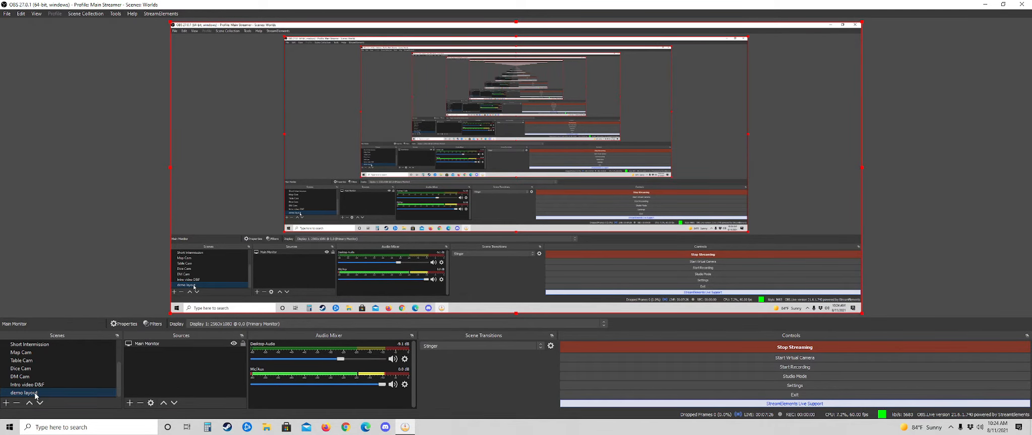
click(9, 403)
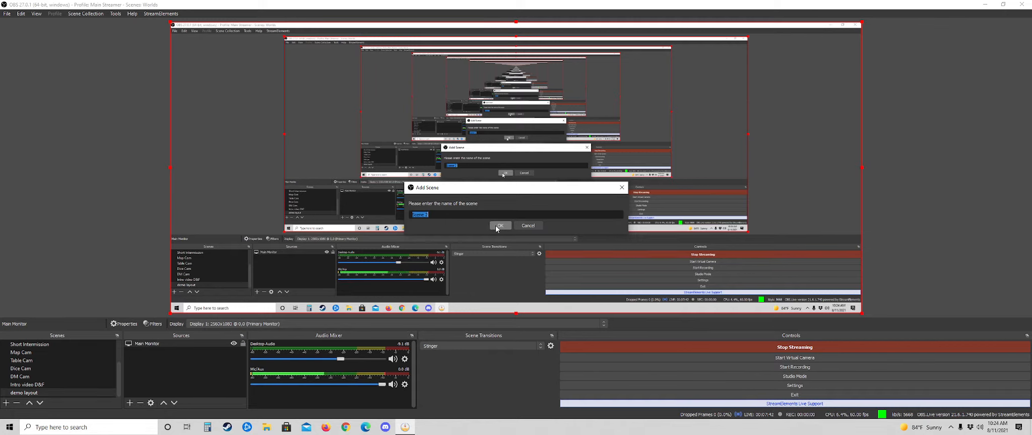
click(527, 227)
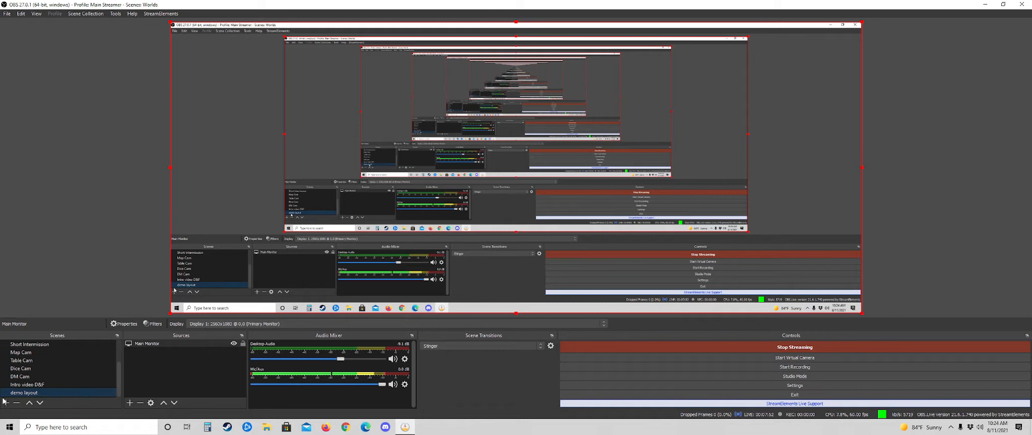
click(130, 404)
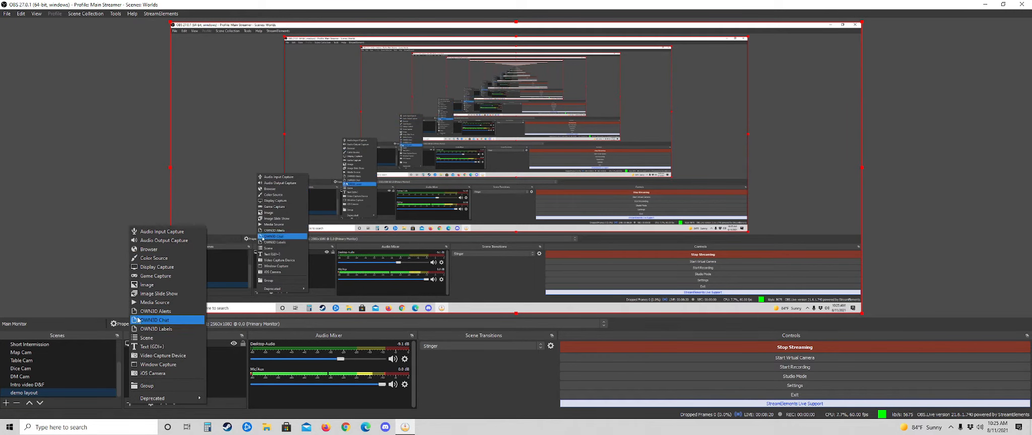
click(95, 265)
click(95, 266)
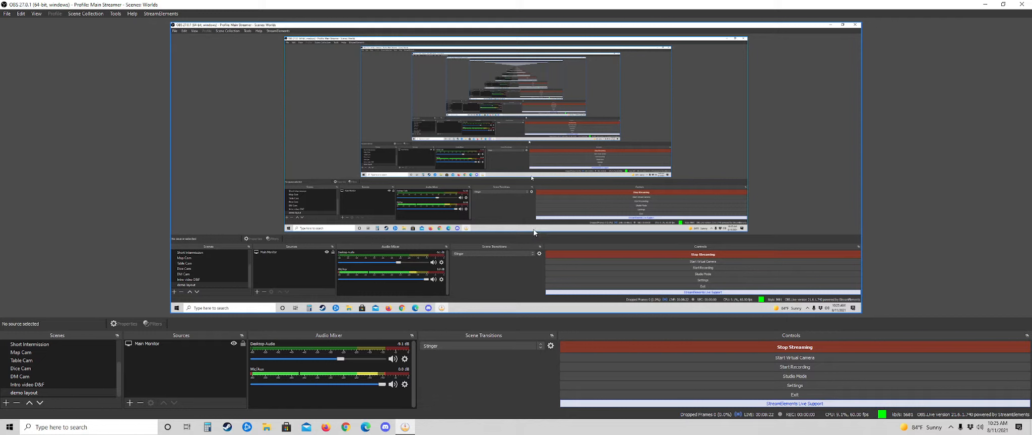
click(127, 403)
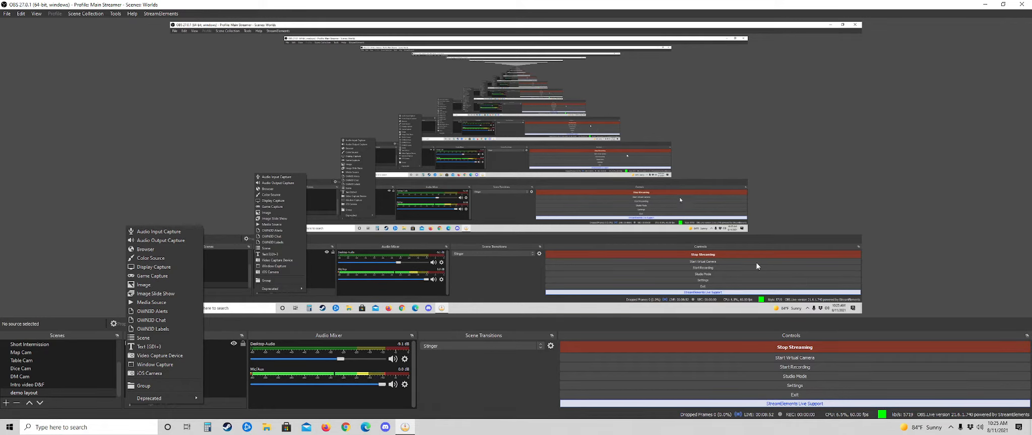
click(364, 322)
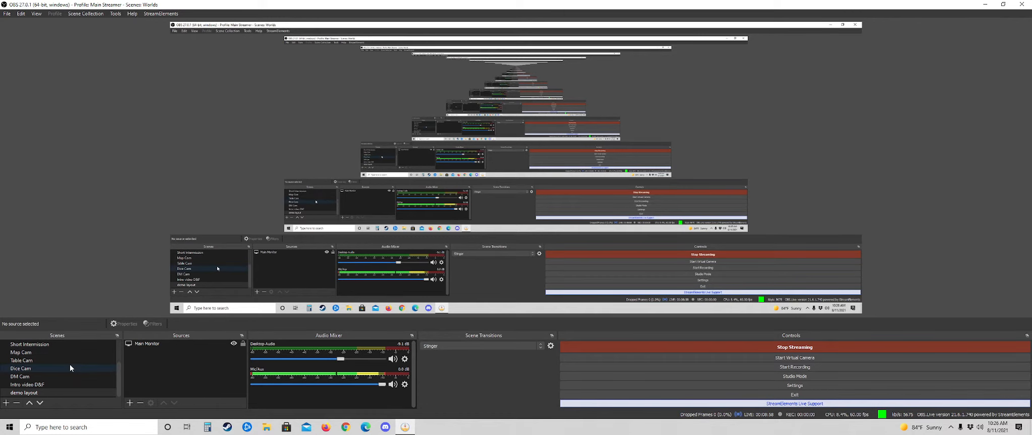
- View the Live Scene as a layout example and return to the demo layout scene
scroll(70, 364, up, 2)
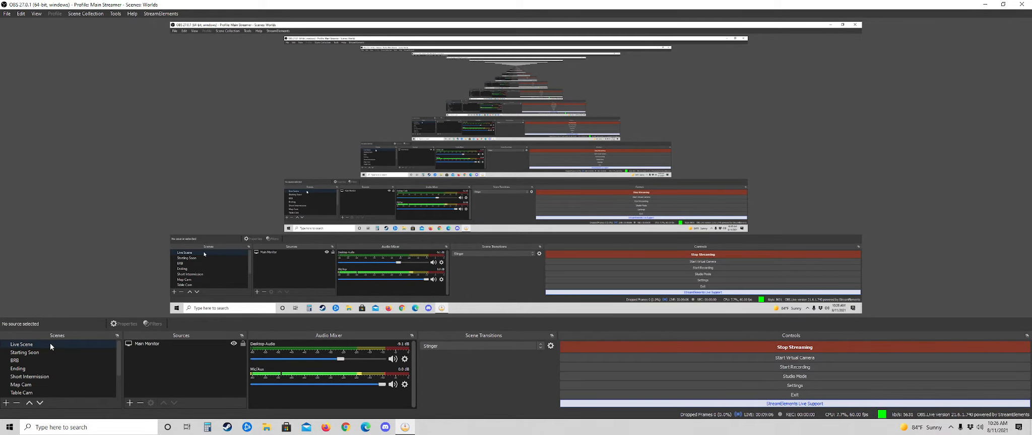
click(50, 344)
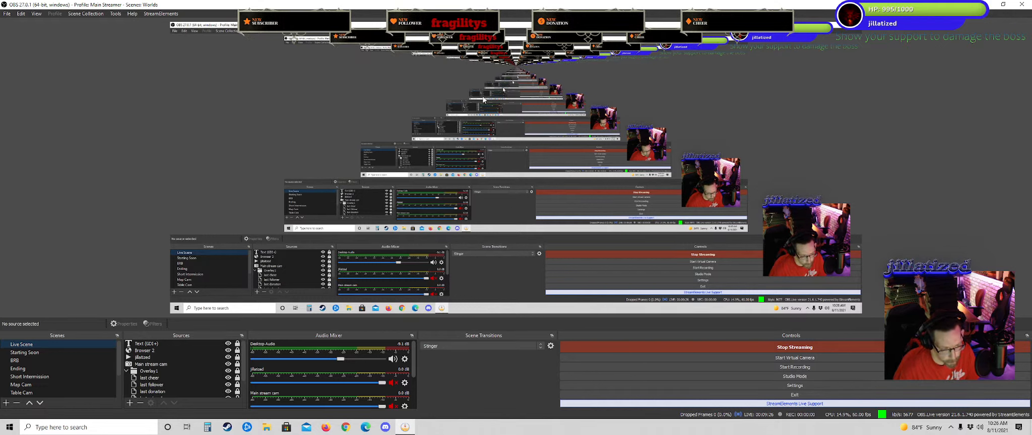
scroll(55, 368, down, 2)
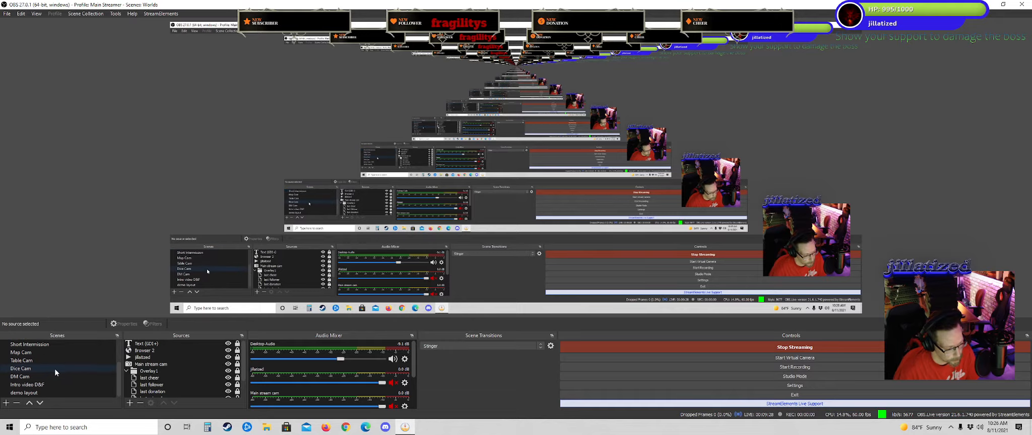
click(42, 395)
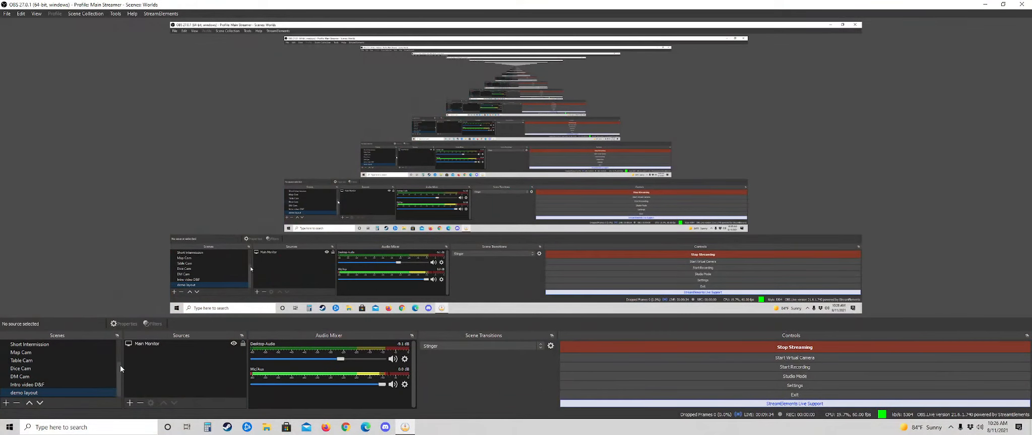
- Add a newly created Image source to the demo layout scene, keeping it visible
click(129, 401)
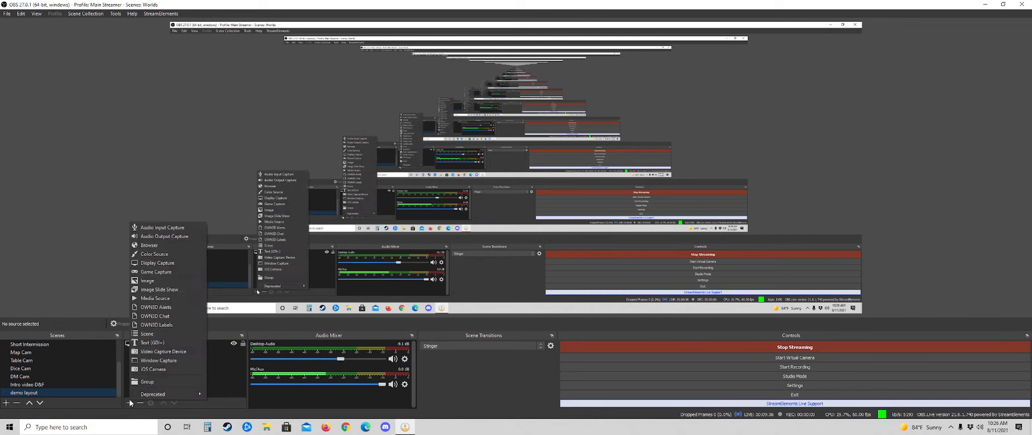
click(169, 281)
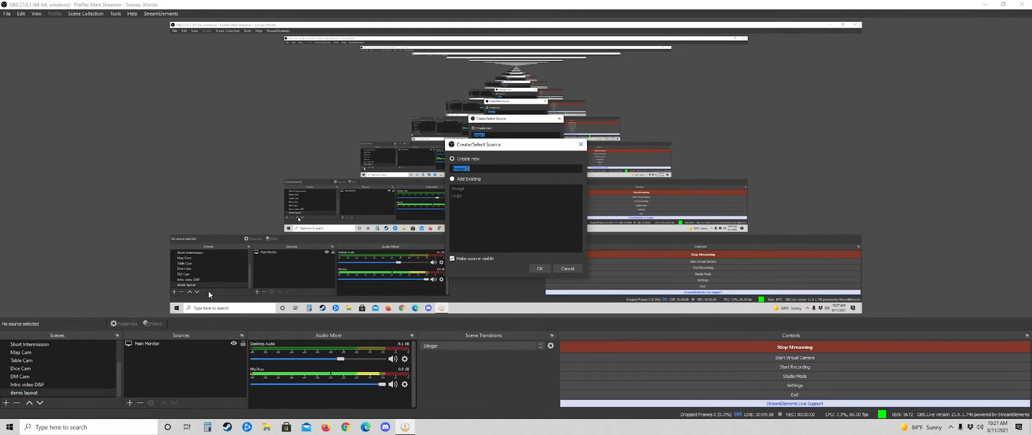
click(455, 179)
click(461, 195)
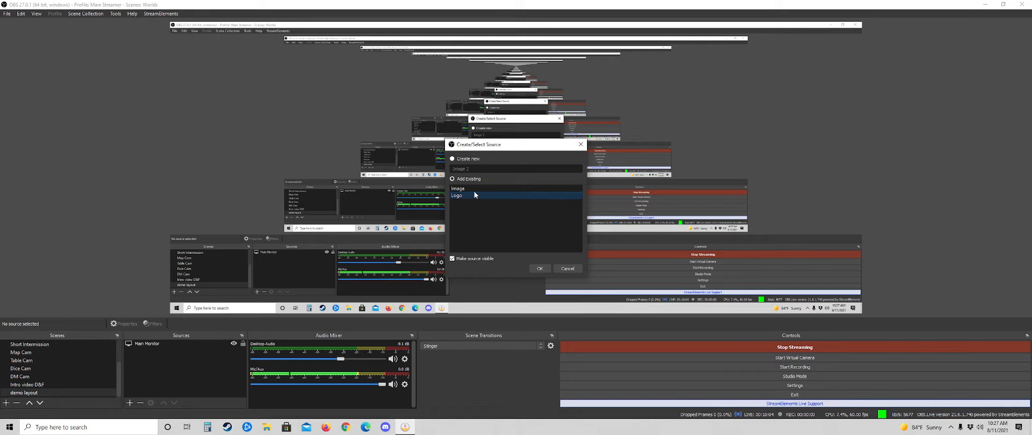
click(535, 269)
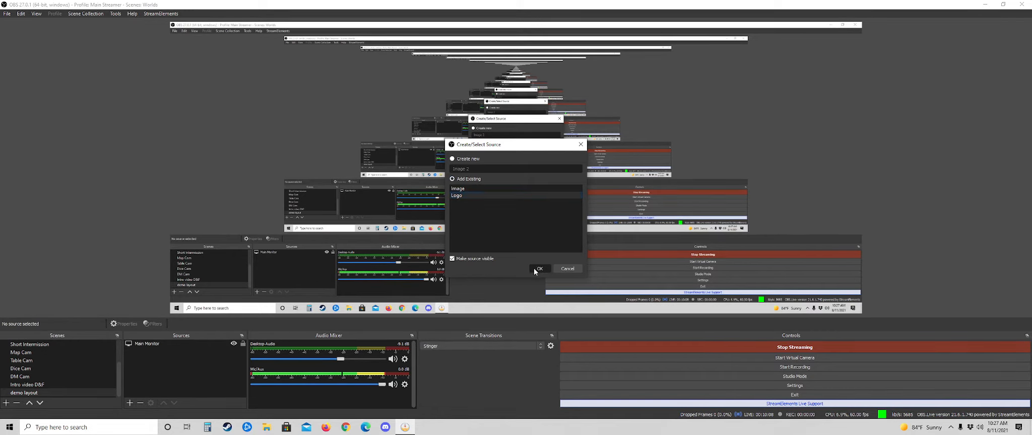
click(453, 159)
click(540, 269)
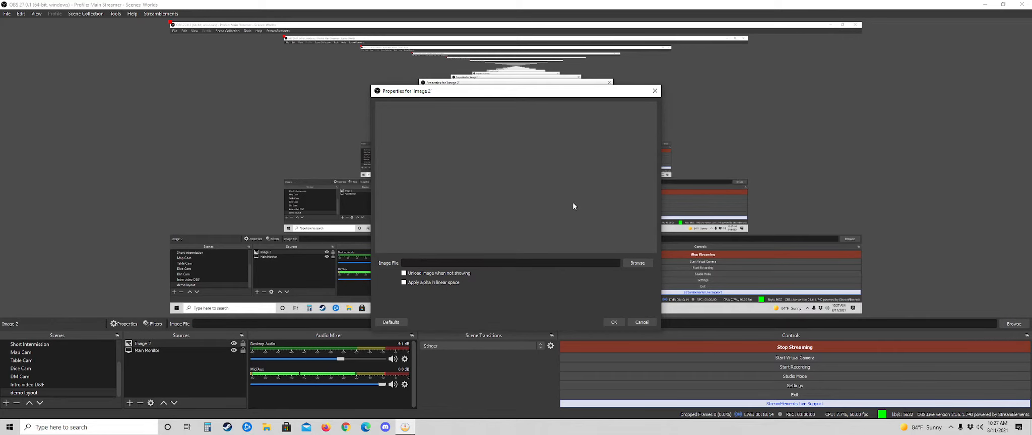
- Load Baldurs-Gate-III-2.jpg from the Stream Branding PICS folder as the new source's image file
click(633, 263)
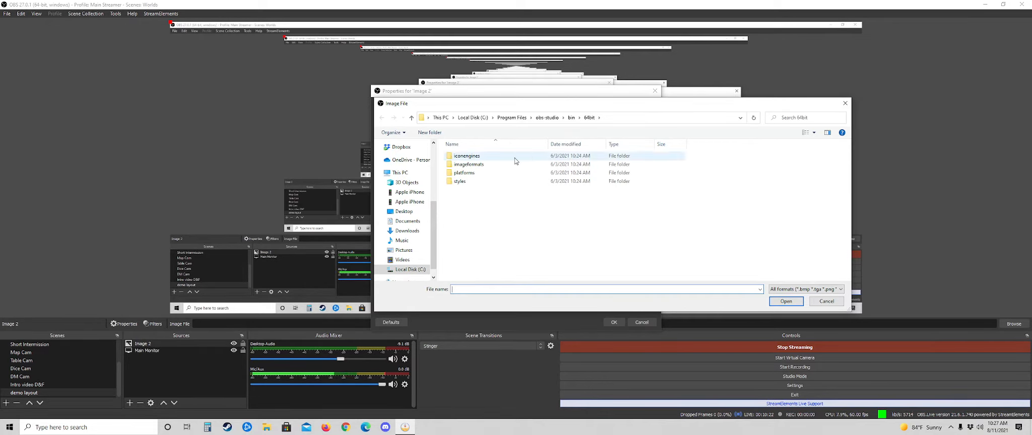
click(411, 117)
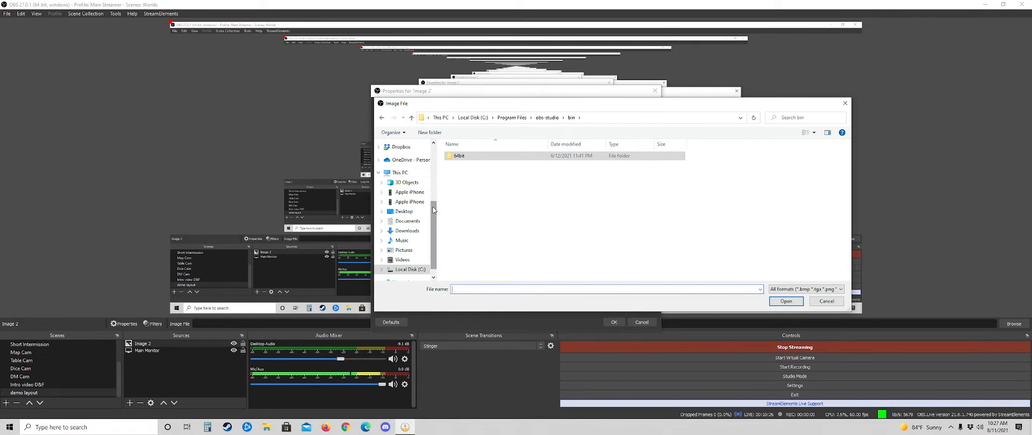
scroll(432, 218, down, 1)
scroll(432, 232, up, 2)
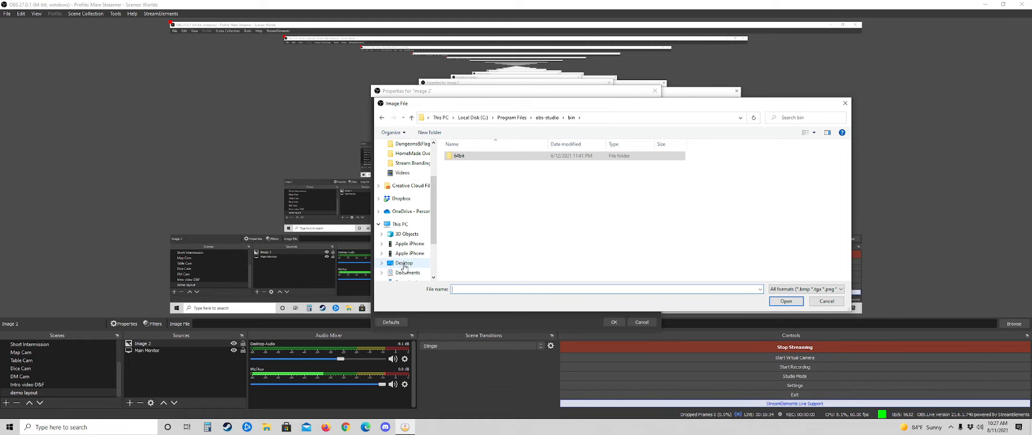
scroll(423, 235, up, 3)
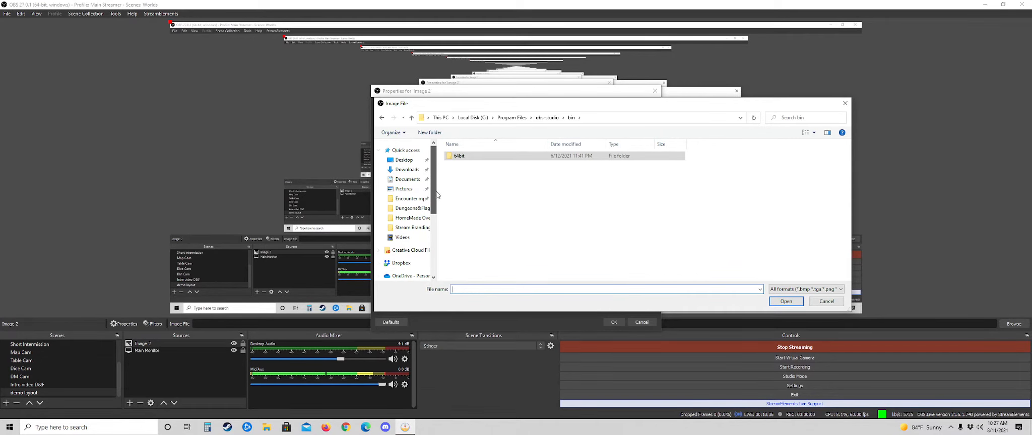
click(408, 230)
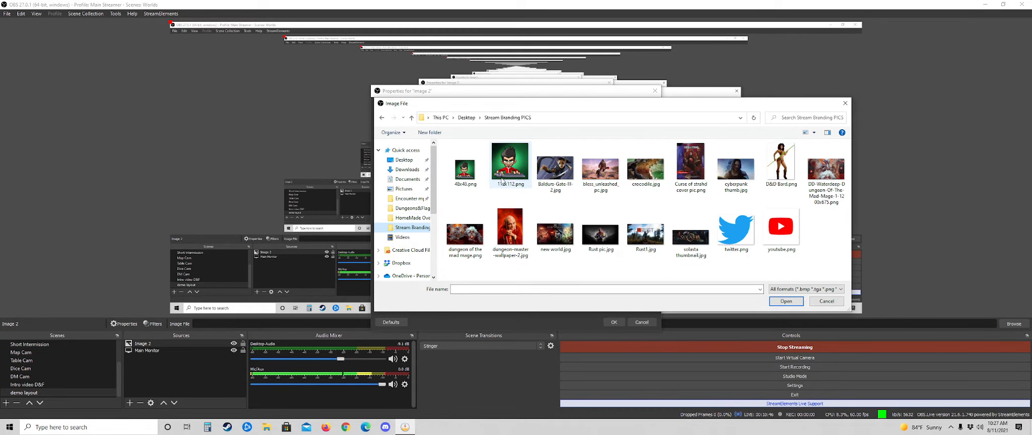
click(537, 176)
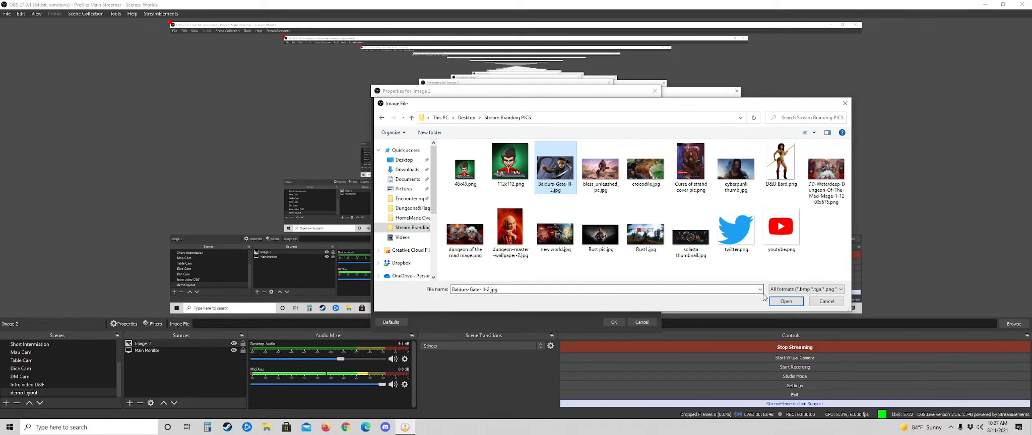
click(786, 302)
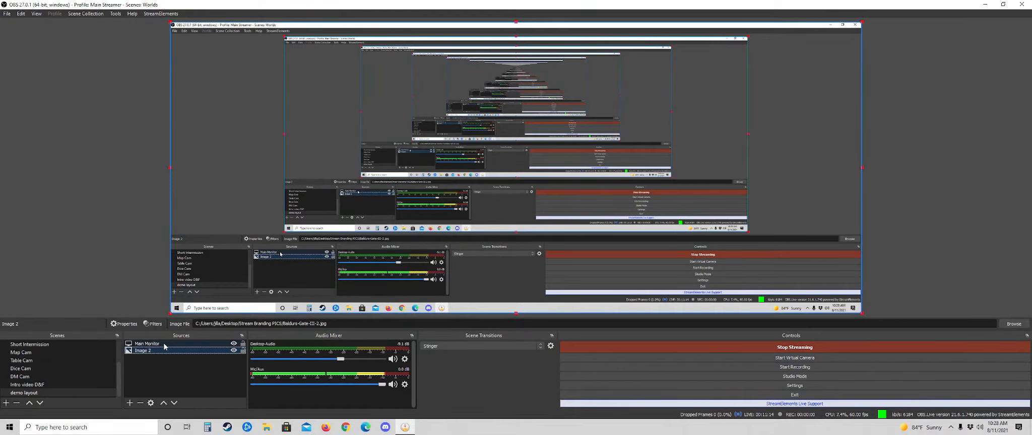
- Shrink the Main Monitor capture to about two-thirds of the canvas width and place it in the canvas's lower-left area
click(162, 343)
click(168, 345)
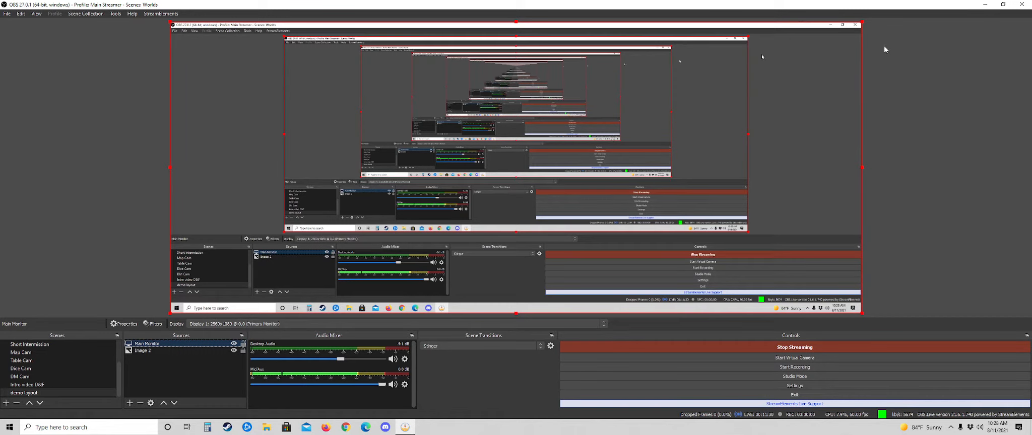
drag(861, 20, 718, 82)
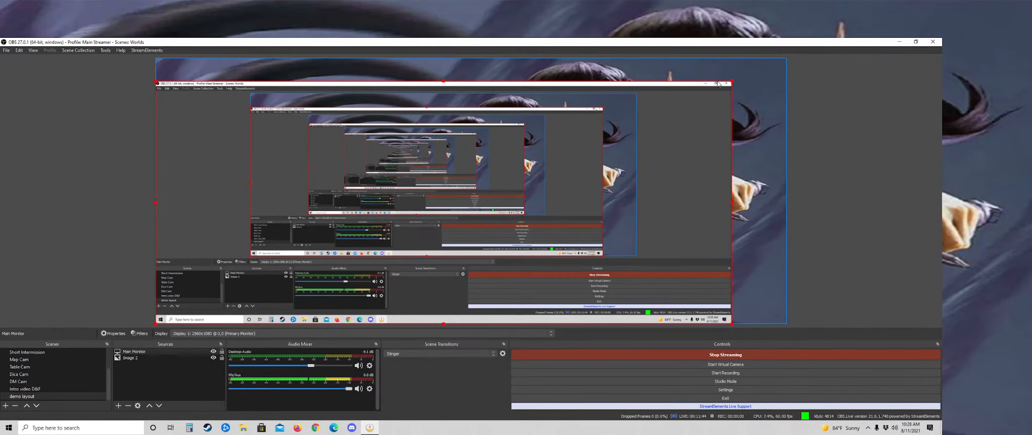
drag(674, 136, 700, 124)
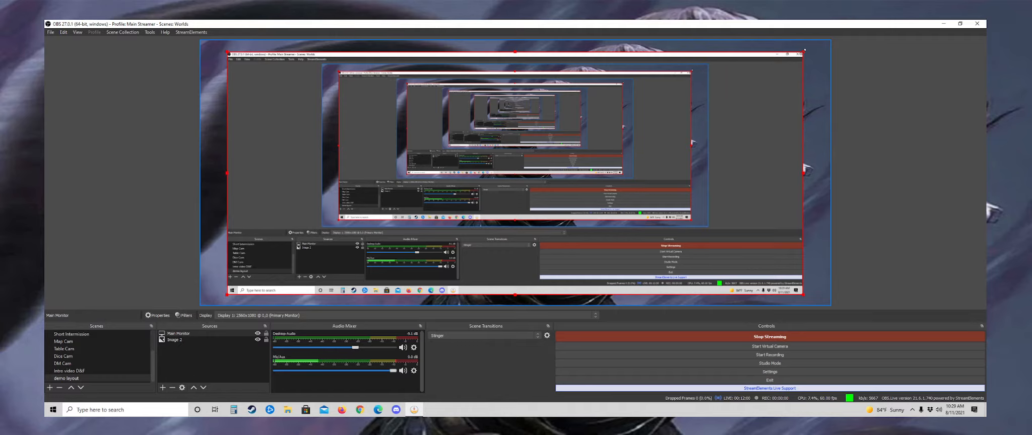
drag(805, 51, 457, 221)
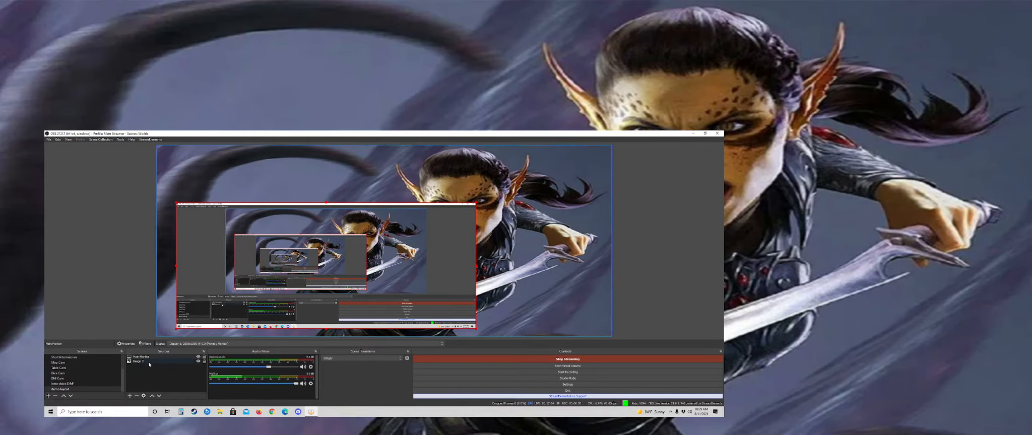
- Add a newly created Video Capture Device source to the demo layout scene with the default device settings
click(130, 396)
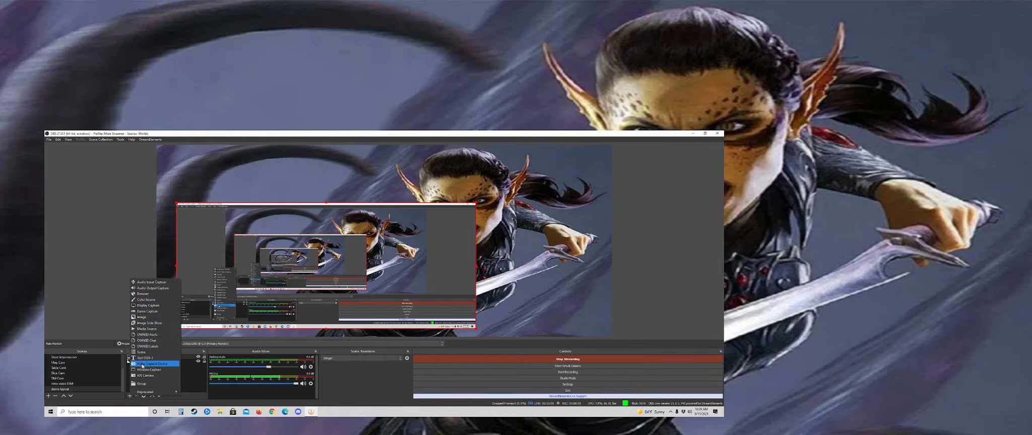
click(143, 364)
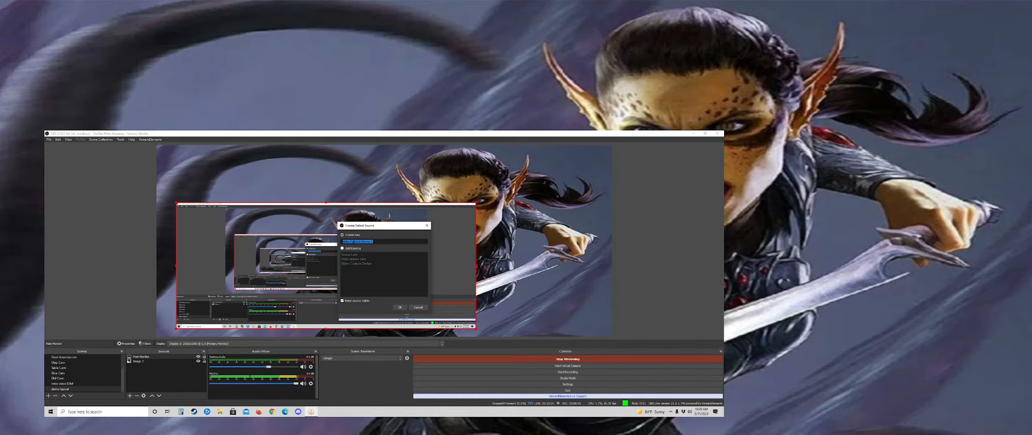
click(399, 308)
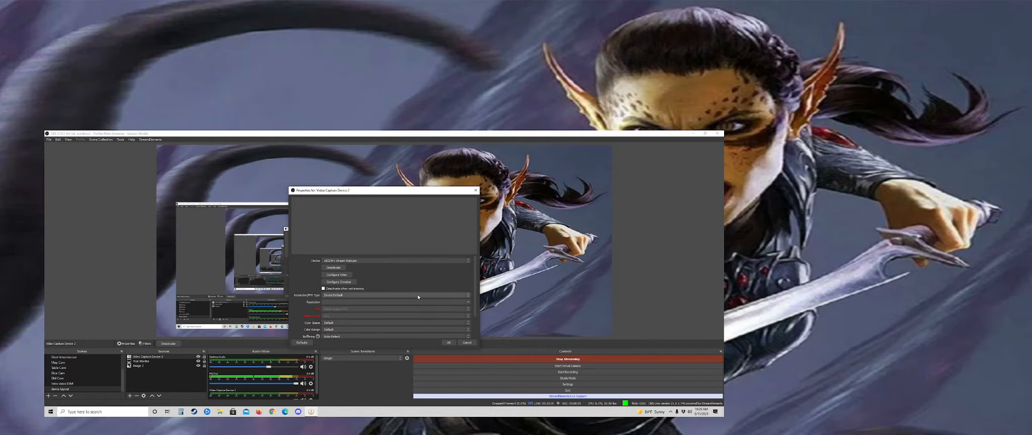
click(449, 342)
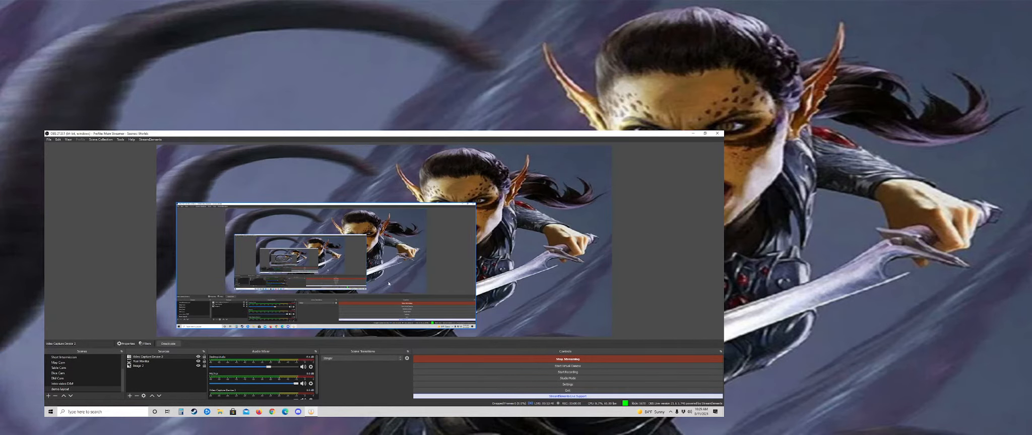
- Remove the newly added Video Capture Device source from the demo layout scene
click(161, 357)
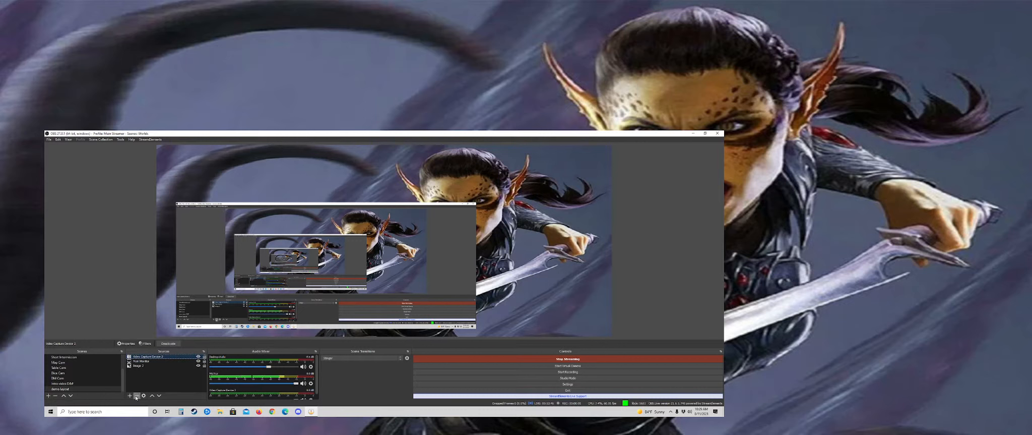
click(137, 397)
click(408, 278)
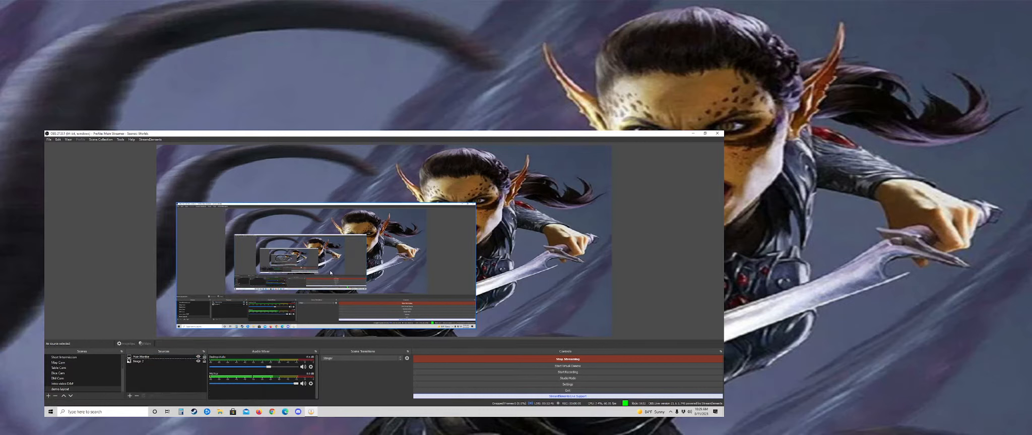
- Add the existing Main stream cam as a video capture source, shrink it and park it just outside the canvas's right edge
click(129, 396)
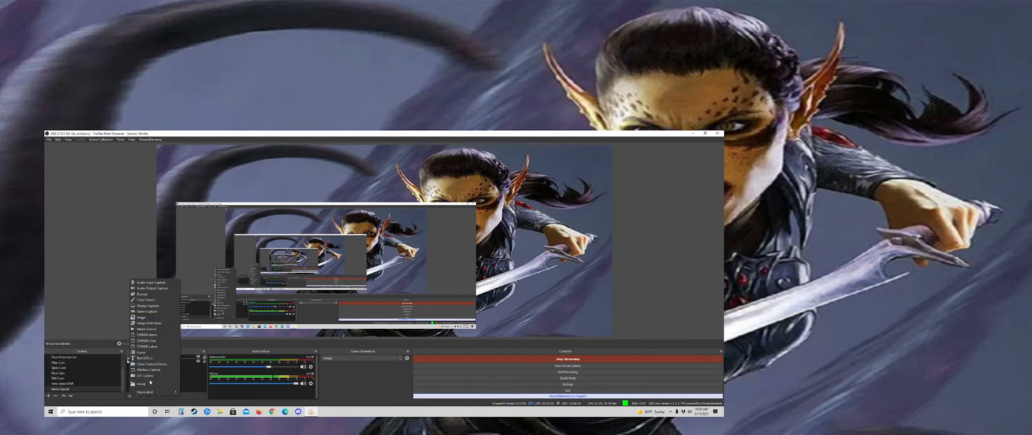
click(151, 364)
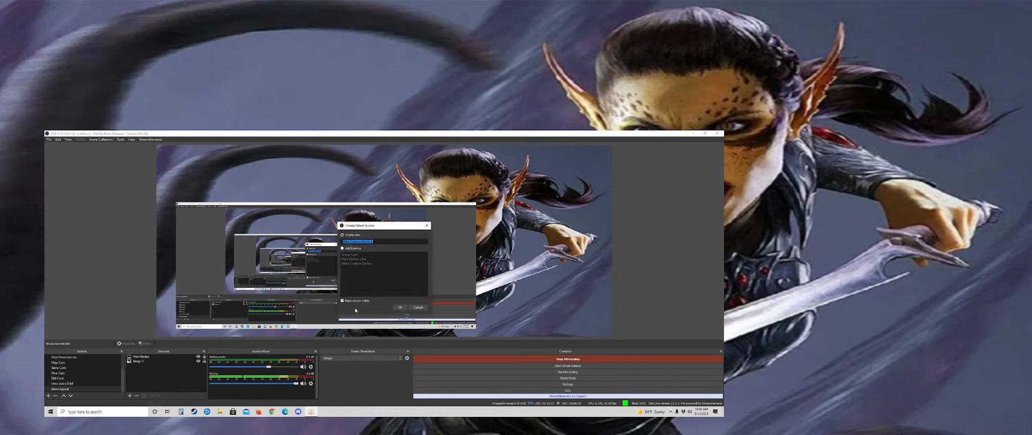
click(342, 248)
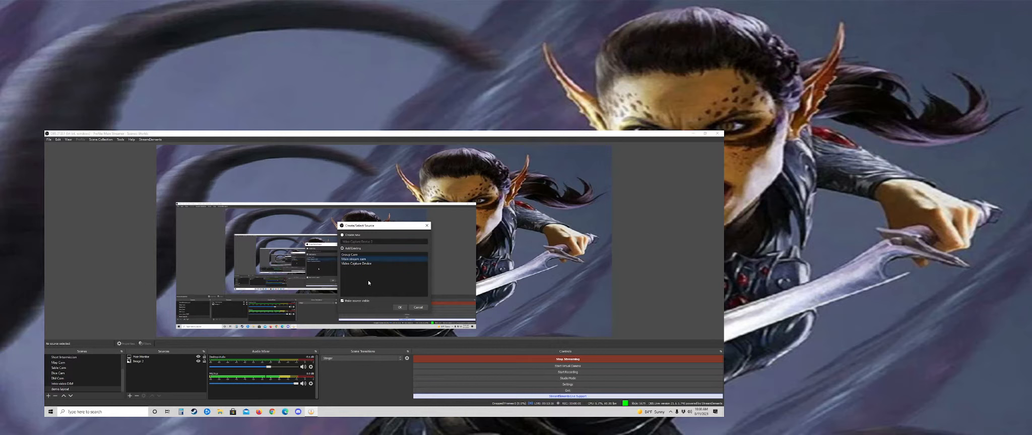
click(400, 307)
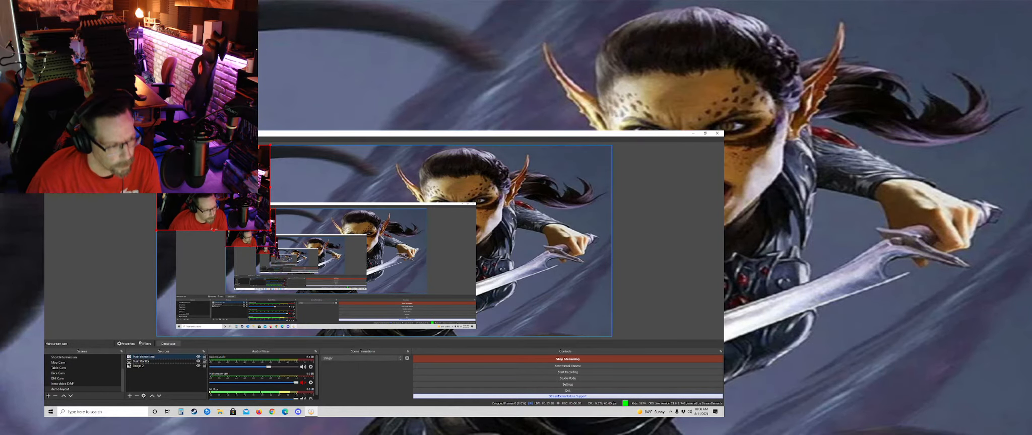
drag(231, 186, 560, 262)
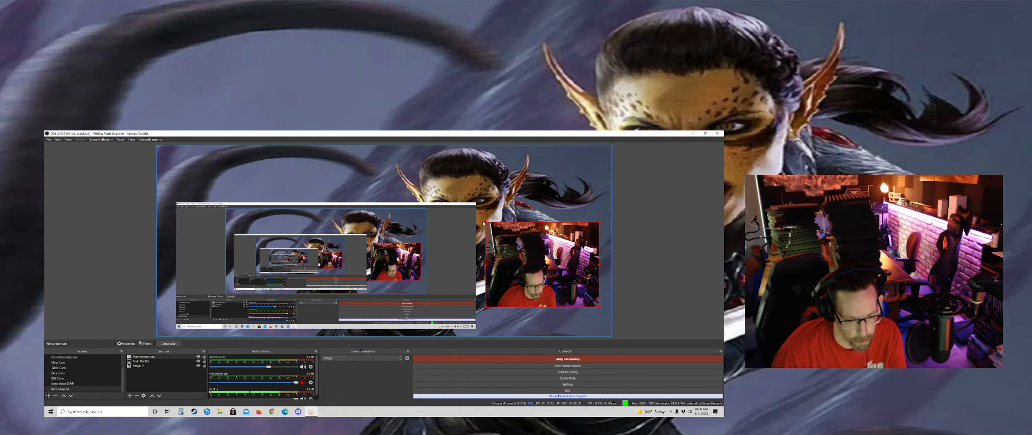
drag(485, 222, 632, 285)
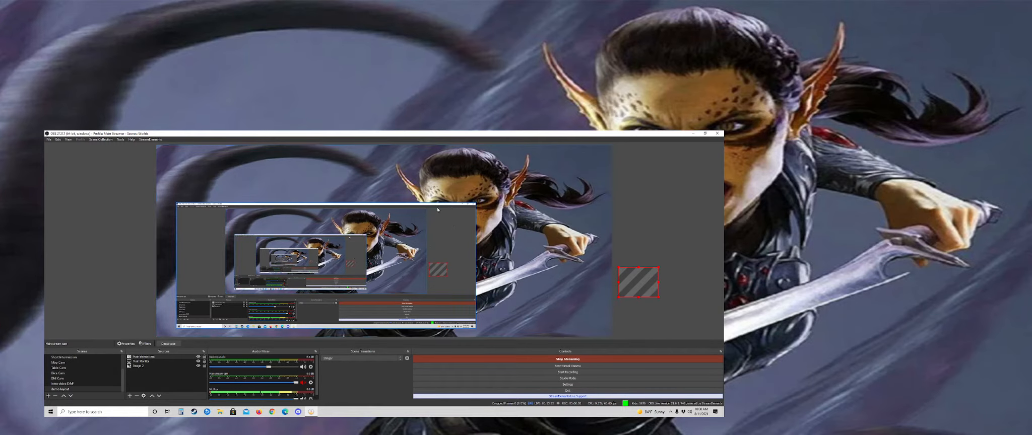
- Enlarge the Main Monitor capture until it nearly fills the canvas, leaving a narrow border of the background image
click(440, 220)
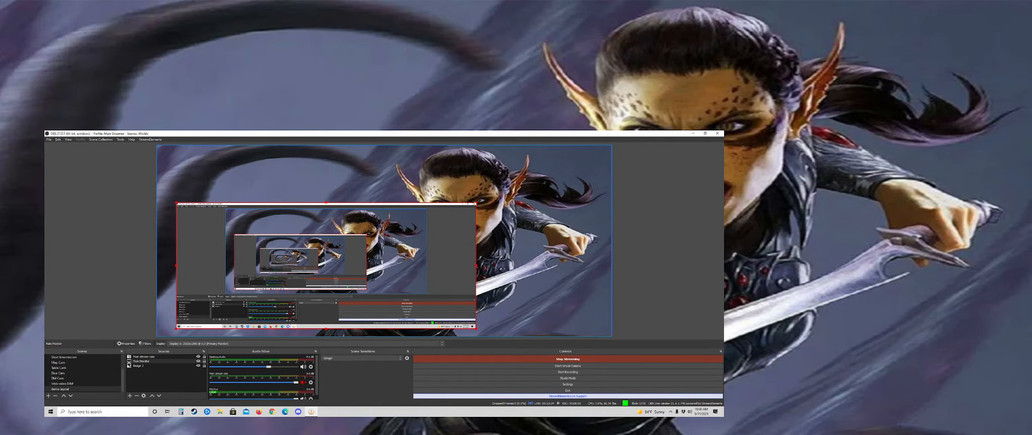
drag(477, 202, 601, 158)
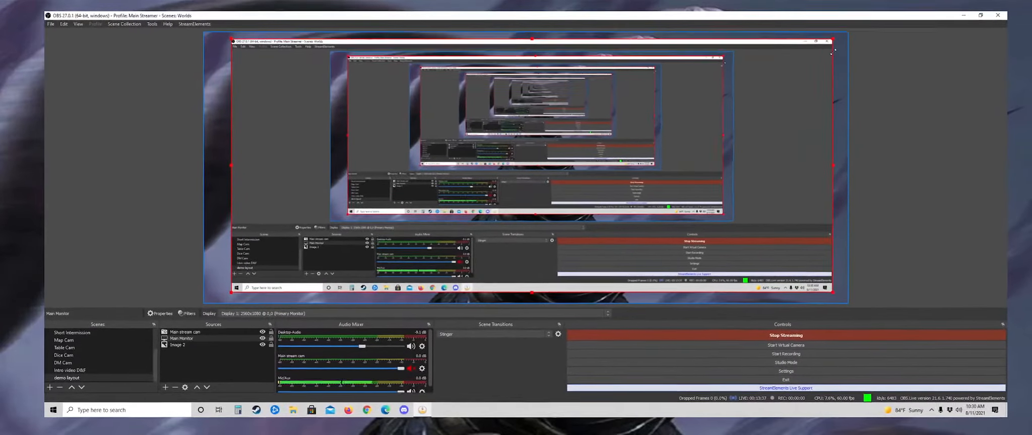
drag(833, 51, 783, 79)
drag(825, 46, 835, 42)
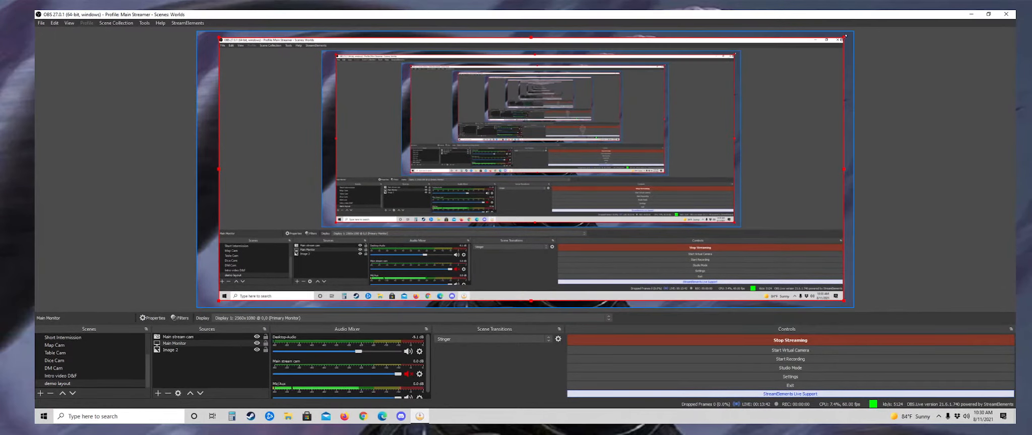
- Place the Main stream cam over the monitor capture's lower-right corner at about one-twelfth of the canvas width
click(199, 338)
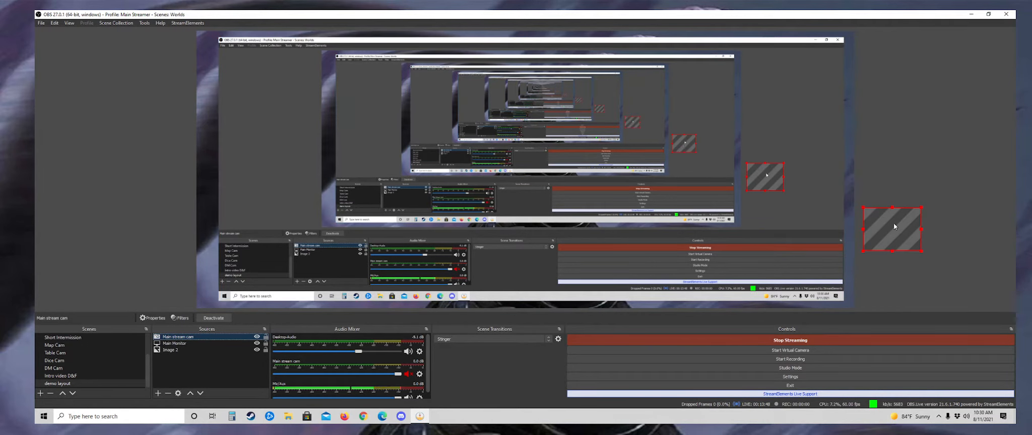
drag(894, 226, 952, 339)
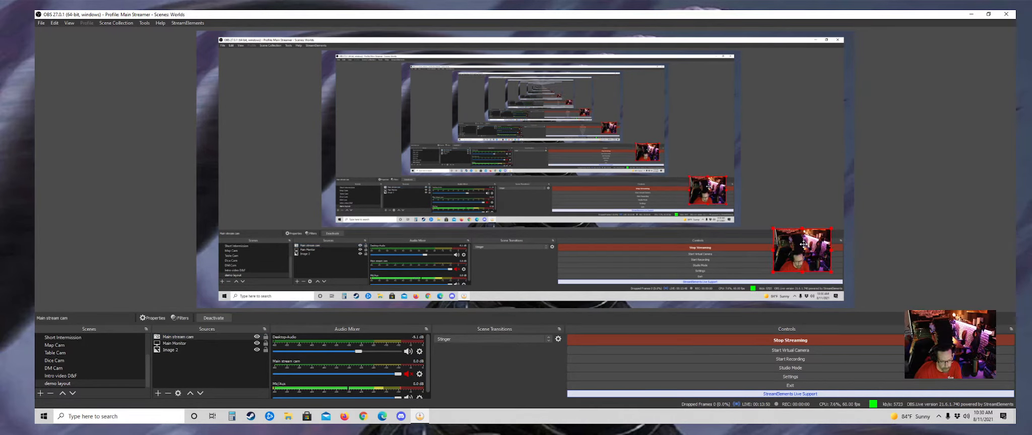
drag(804, 245, 809, 248)
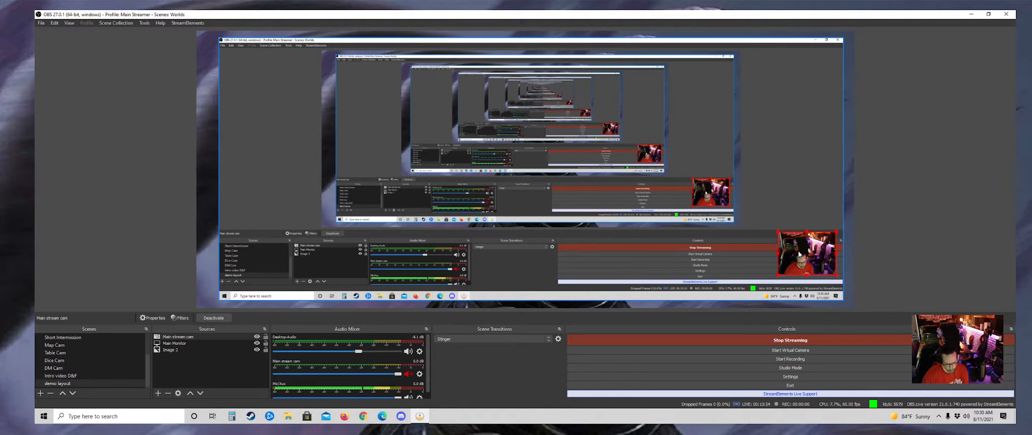
drag(799, 255, 798, 212)
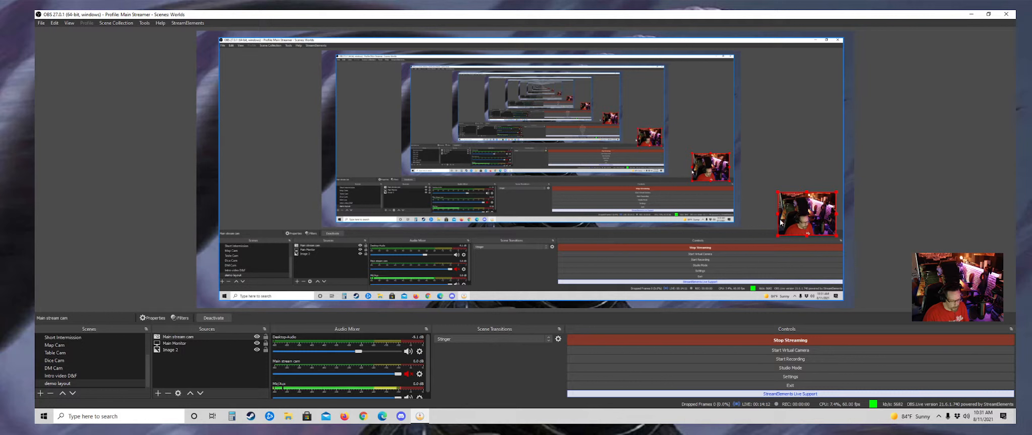
drag(806, 215, 825, 238)
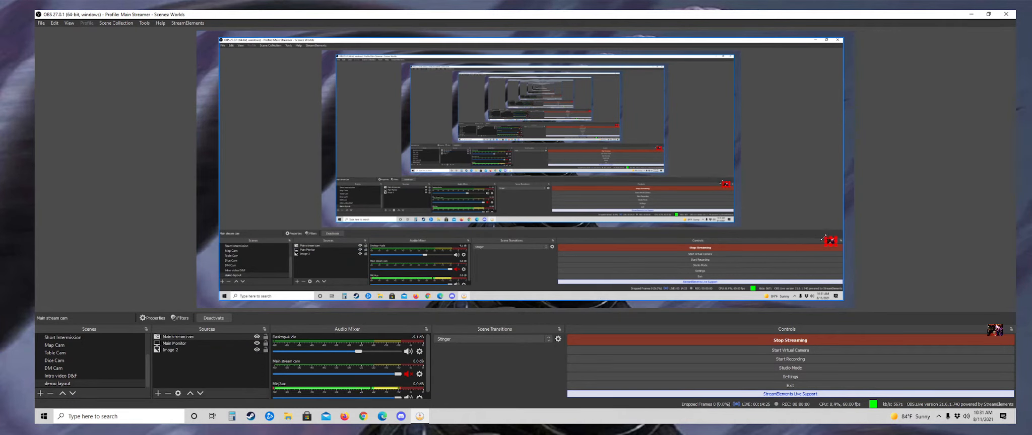
drag(826, 235, 803, 253)
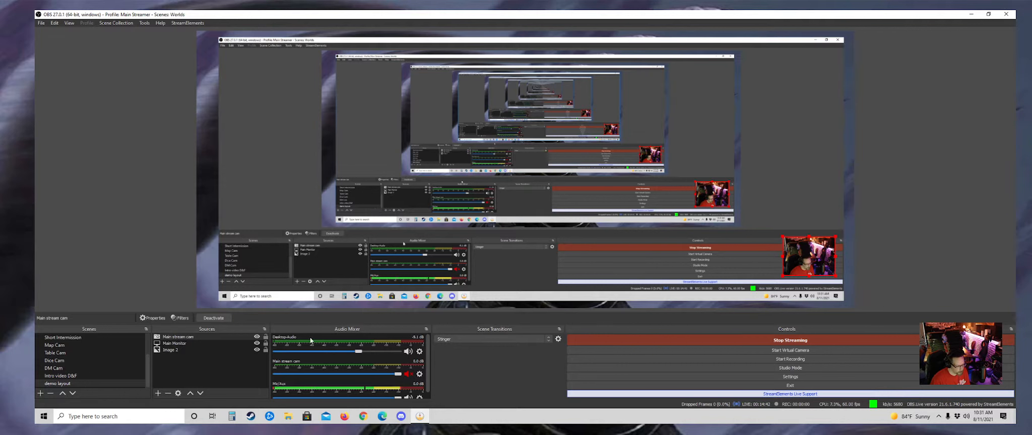
- Add the existing Fire spin media source to the demo layout scene
click(159, 393)
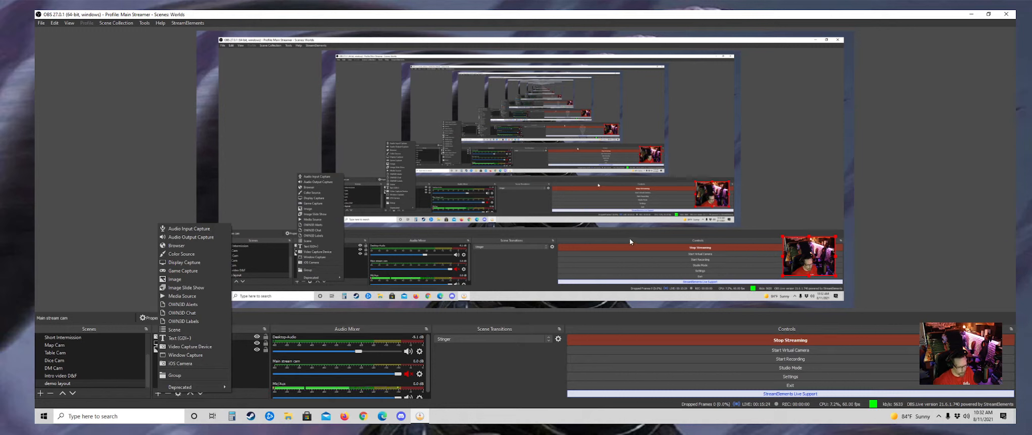
click(181, 297)
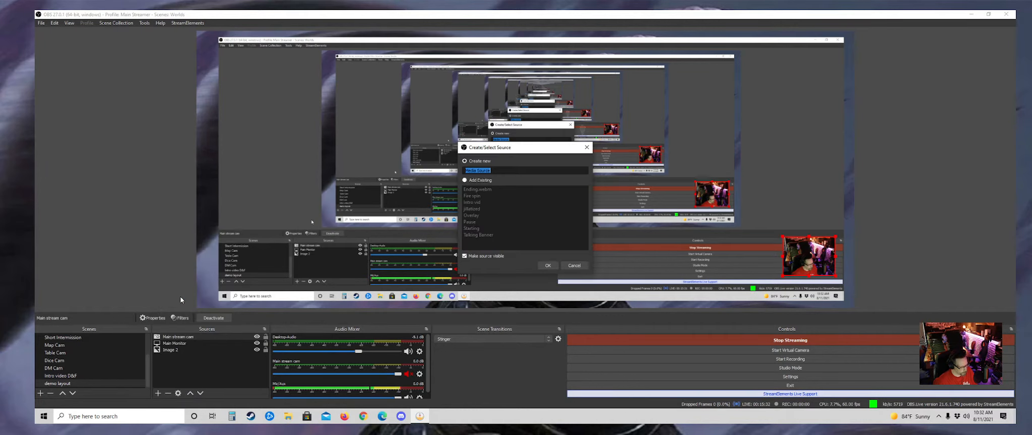
click(465, 181)
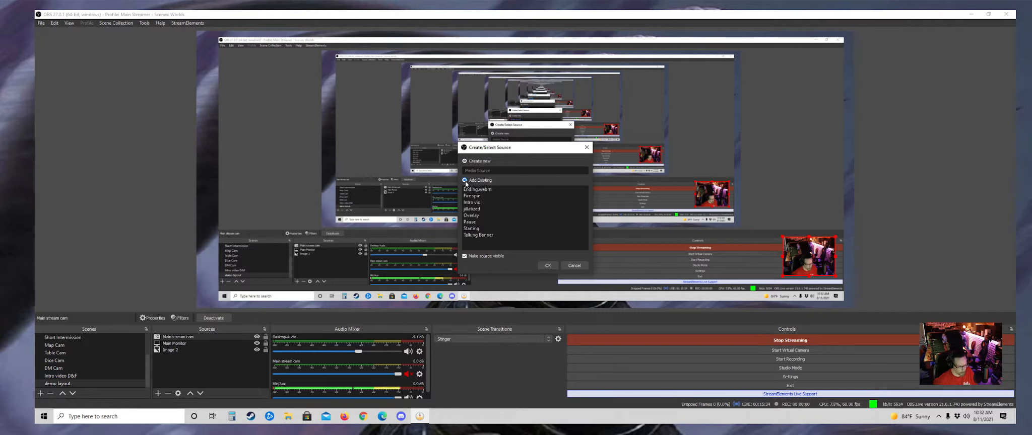
click(519, 196)
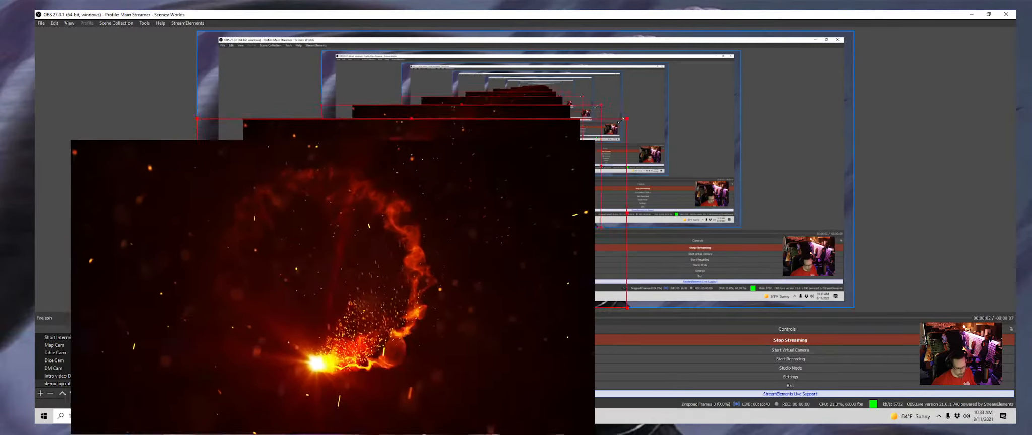
- Shrink the Fire spin clip to a thumbnail less than half the webcam's width and place it just above the webcam
drag(619, 121, 796, 63)
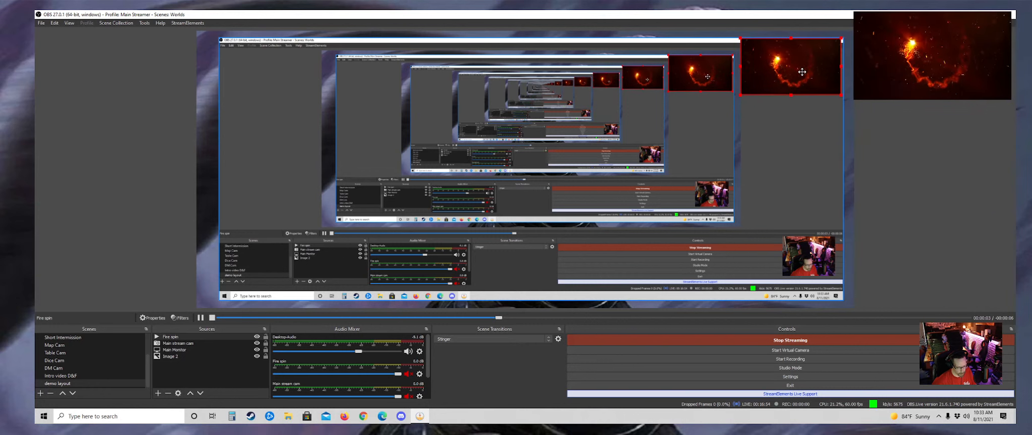
drag(806, 74, 804, 74)
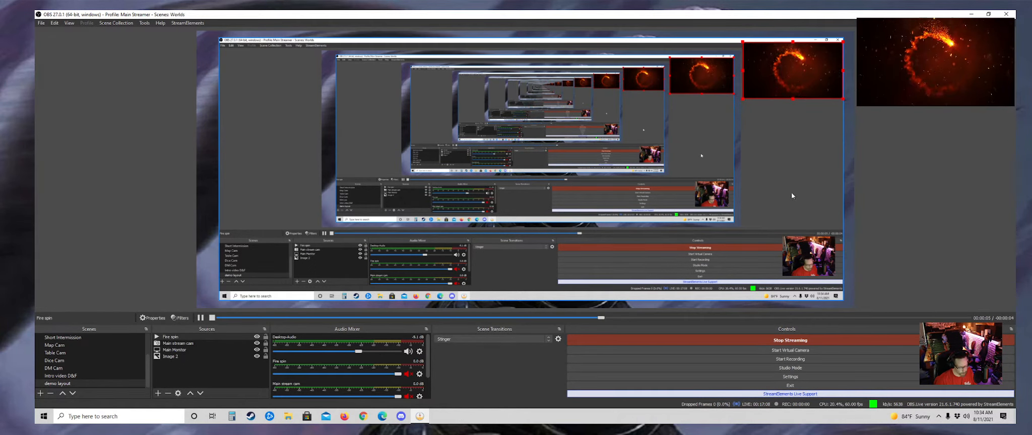
drag(844, 41, 826, 231)
click(822, 158)
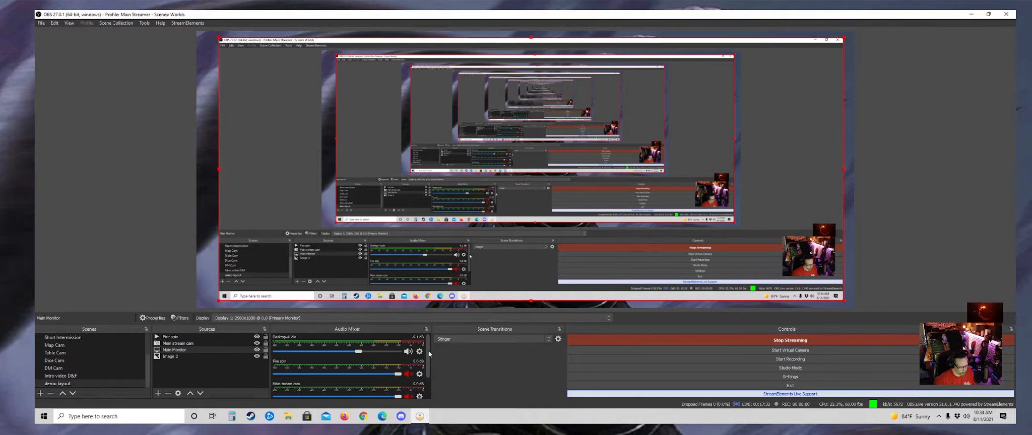
- Open the Mic/Aux audio filters and show the Compressor settings
scroll(428, 350, down, 2)
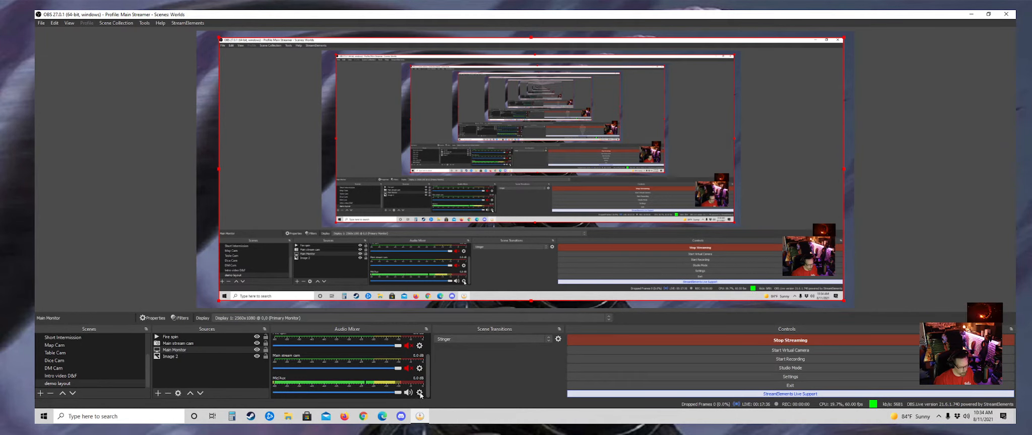
click(419, 394)
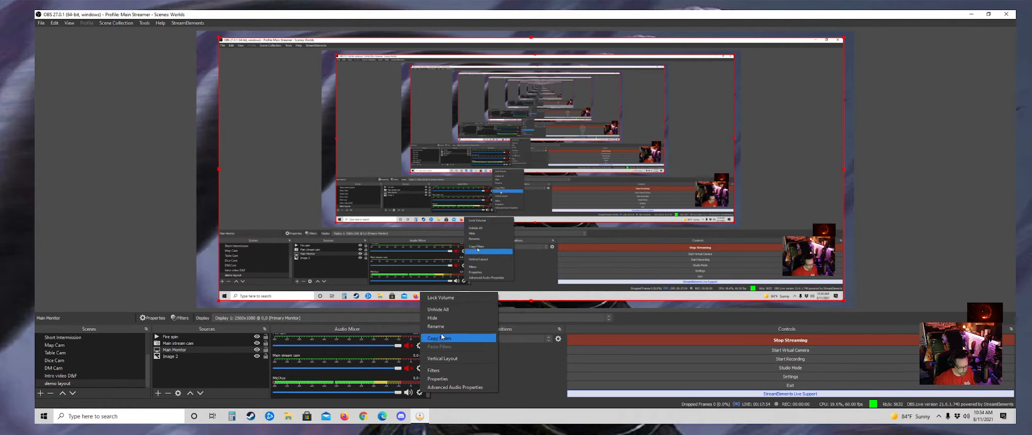
click(445, 370)
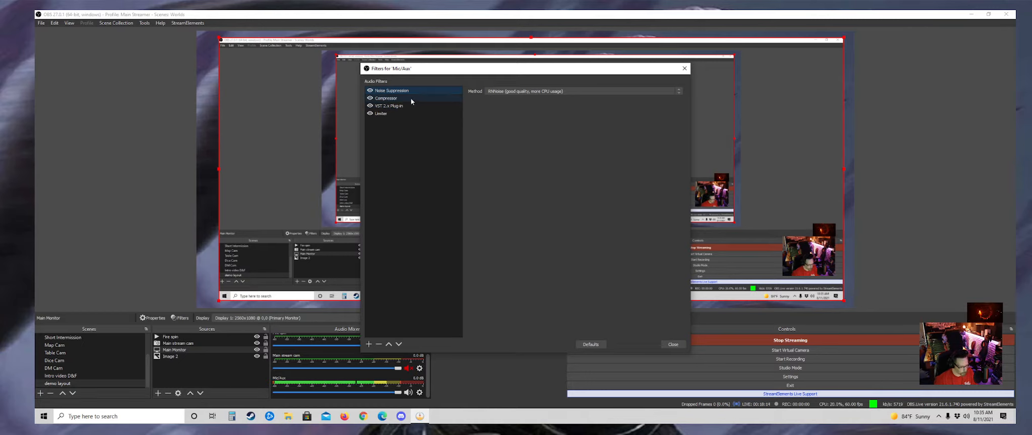
click(402, 103)
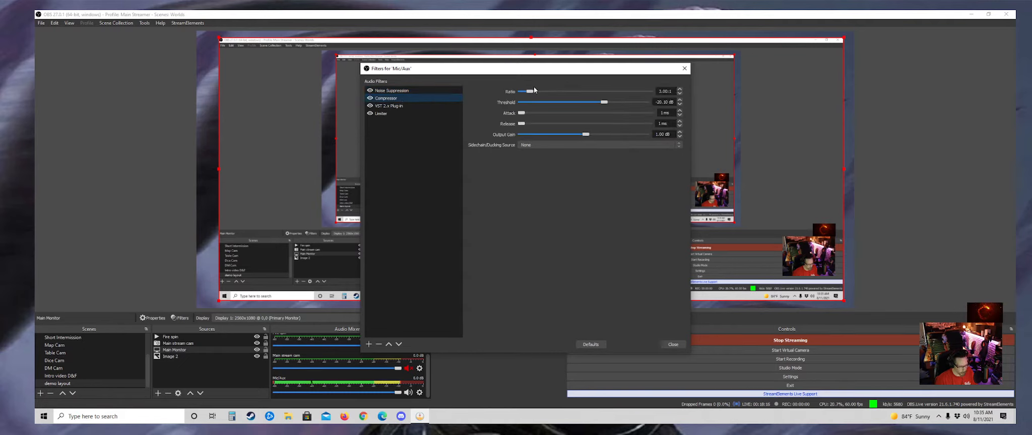
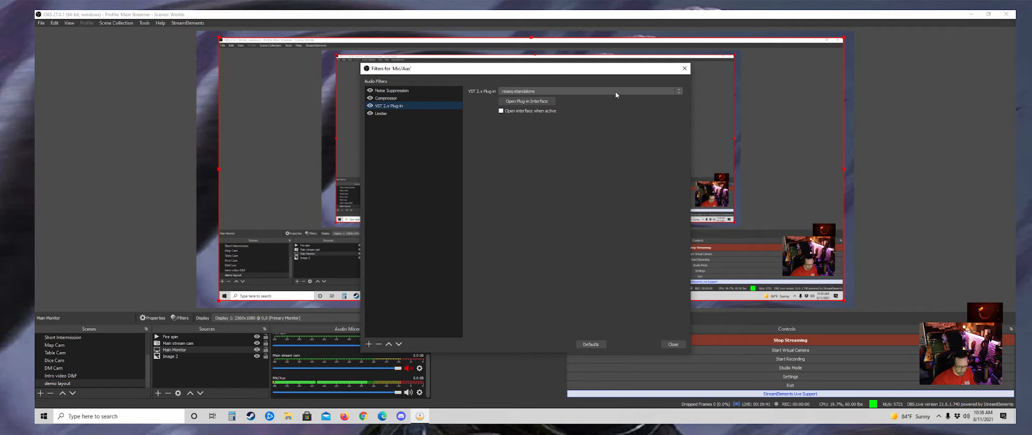
- Inspect the VST 2.x plug-in's ReaEQ interface and band 1's filter types, closing the plug-in and filters windows when done
click(539, 101)
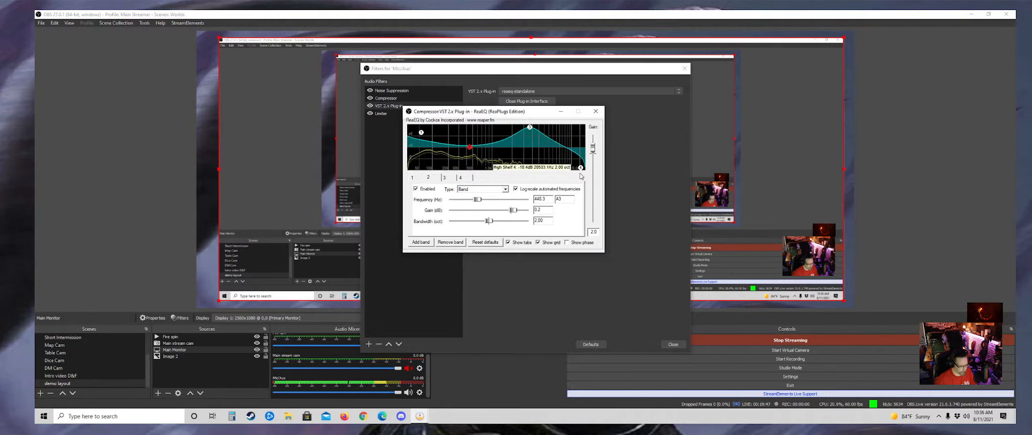
mouse_move(585, 171)
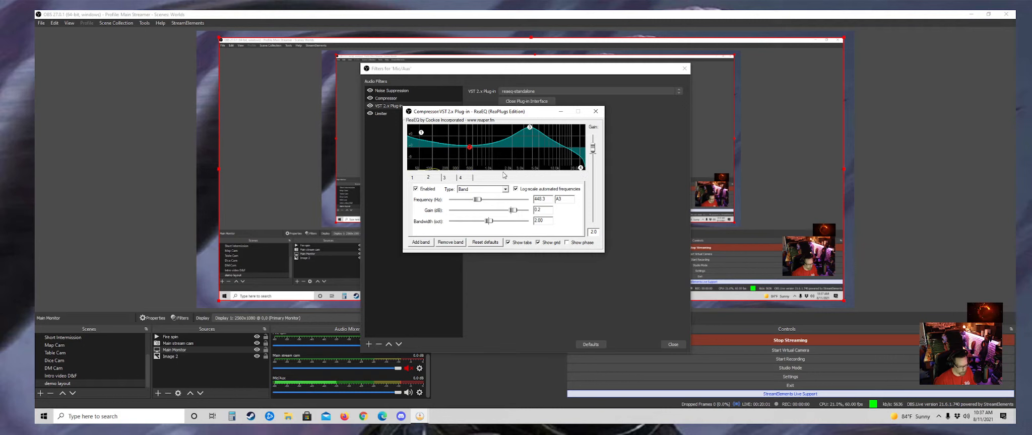
click(505, 190)
click(505, 190)
click(412, 178)
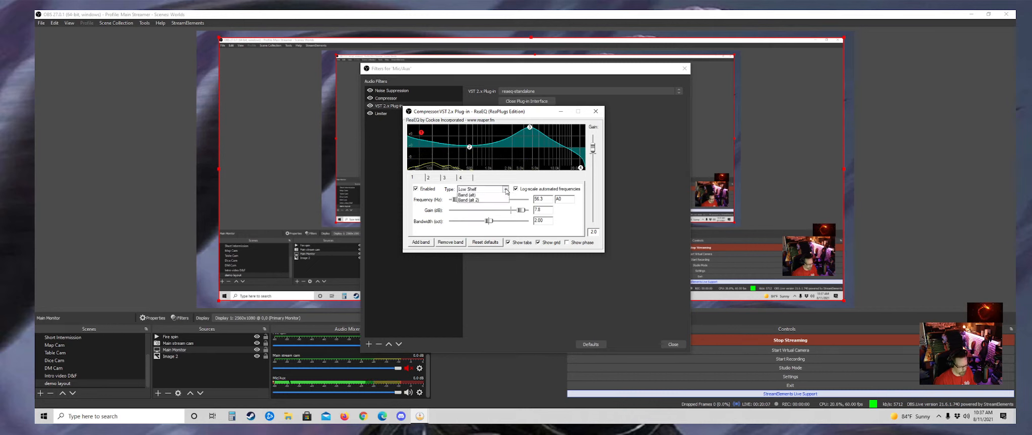
click(505, 189)
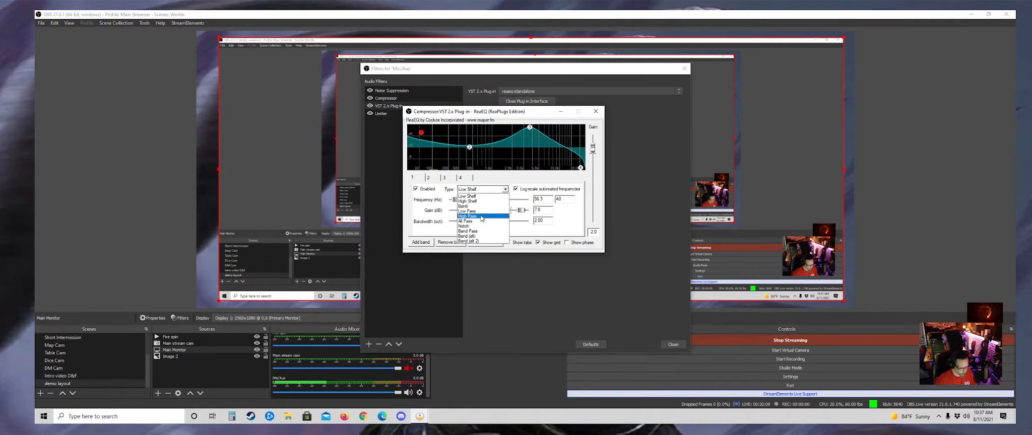
click(505, 190)
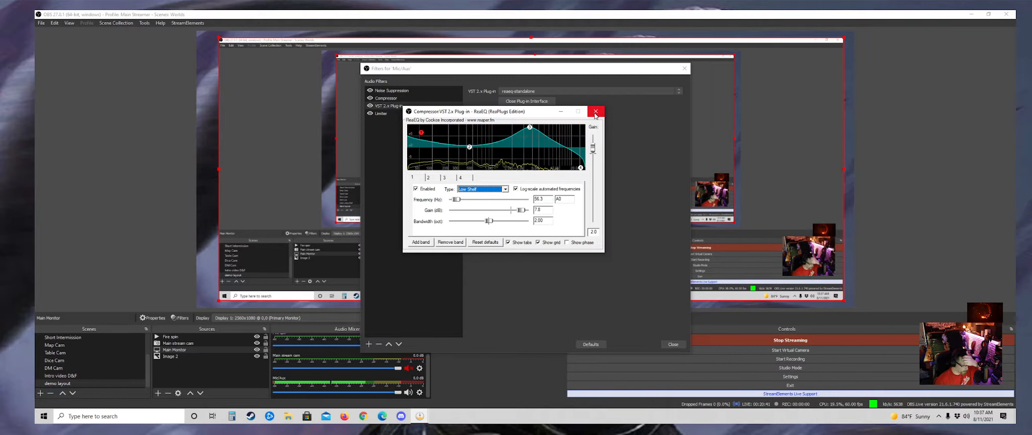
click(595, 113)
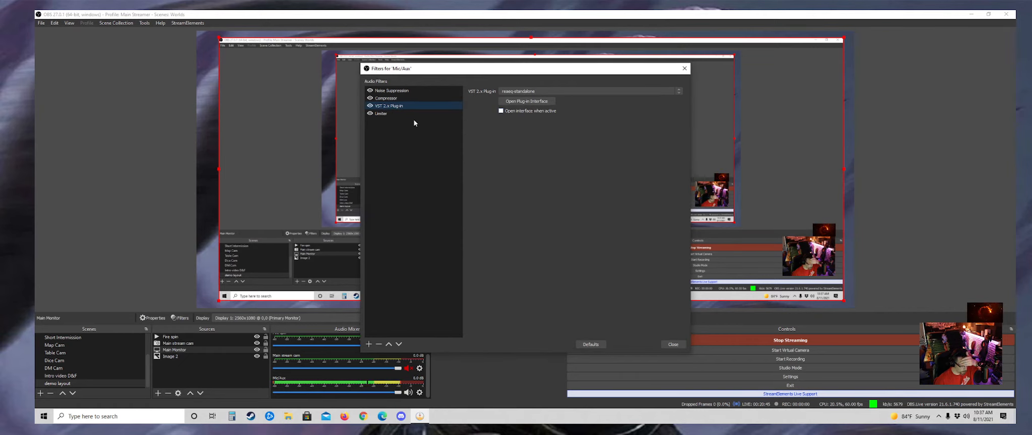
click(676, 345)
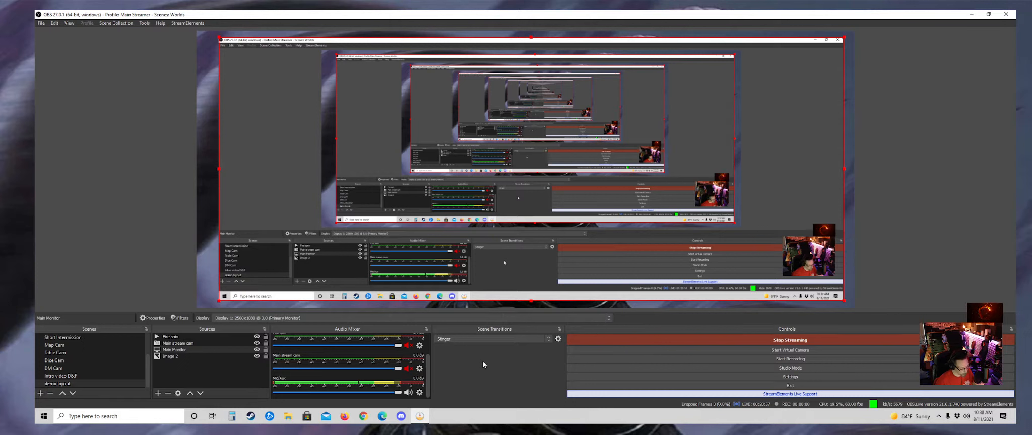
- Add the existing OWN3D Alerts source to the demo layout scene and move it to the lower middle of the canvas
click(159, 393)
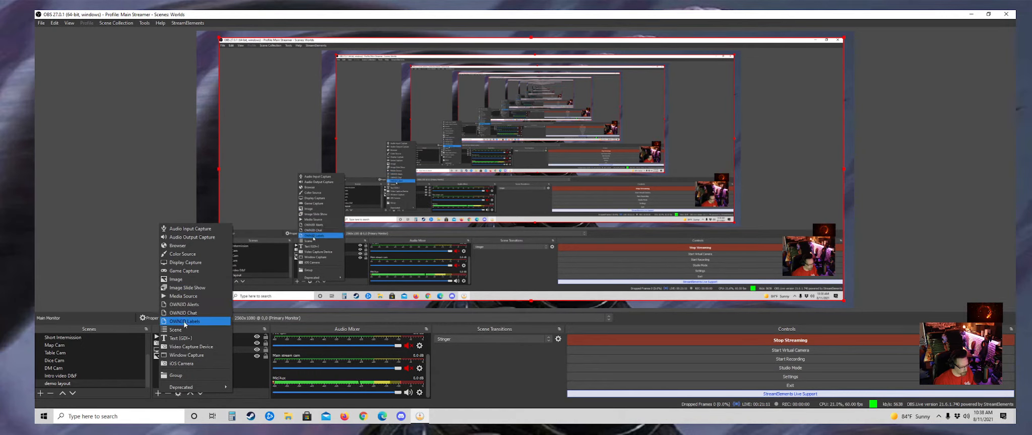
click(189, 305)
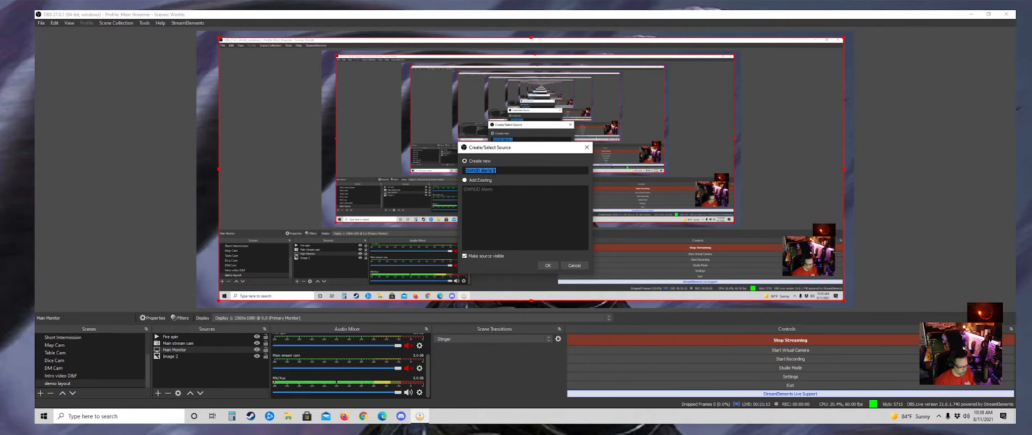
click(473, 190)
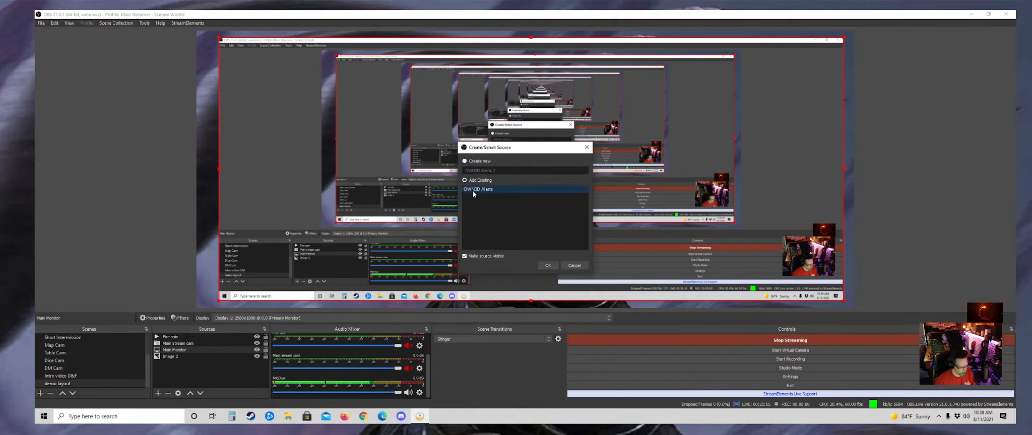
click(548, 265)
drag(270, 84, 438, 216)
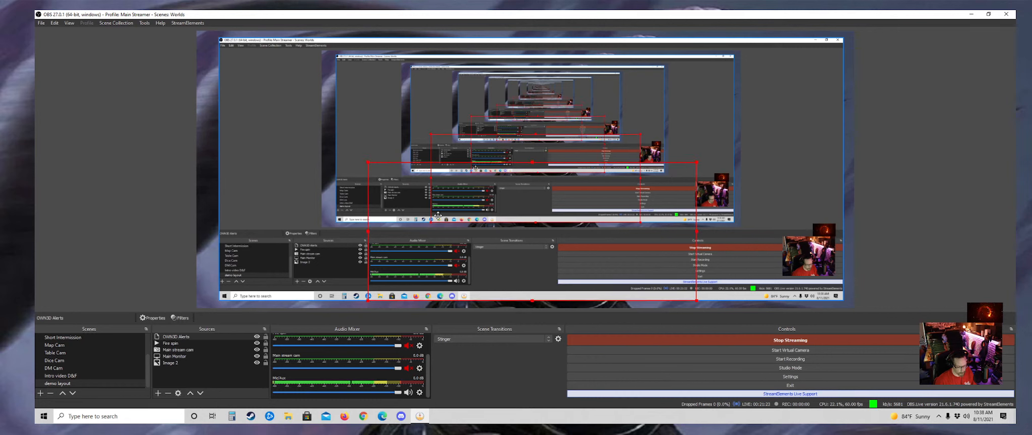
- Center the OWN3D Alerts source vertically on the canvas
right_click(528, 249)
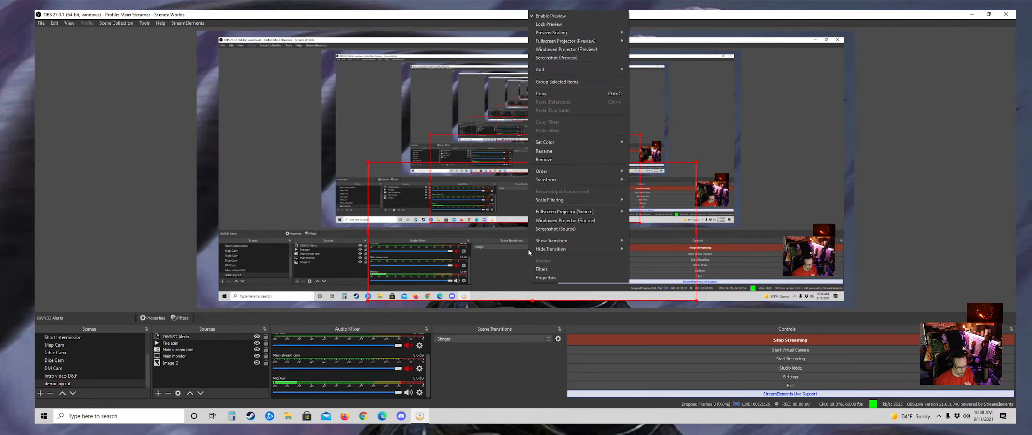
mouse_move(605, 171)
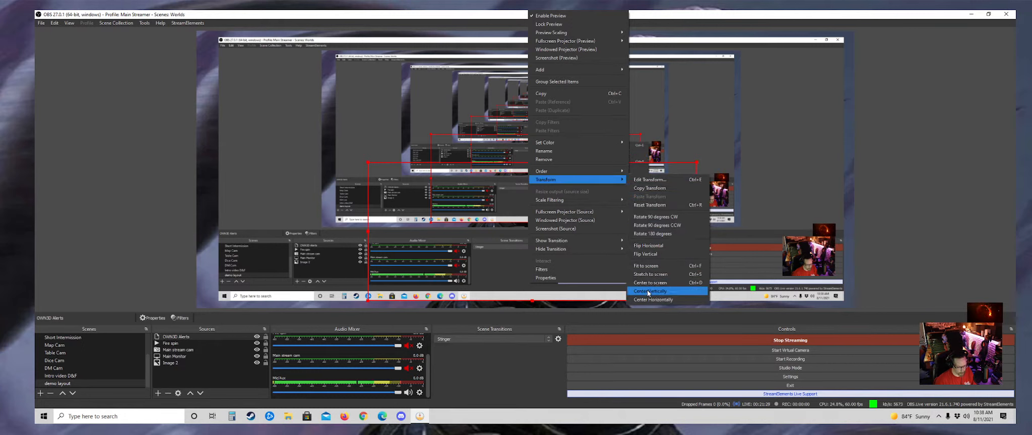
click(649, 292)
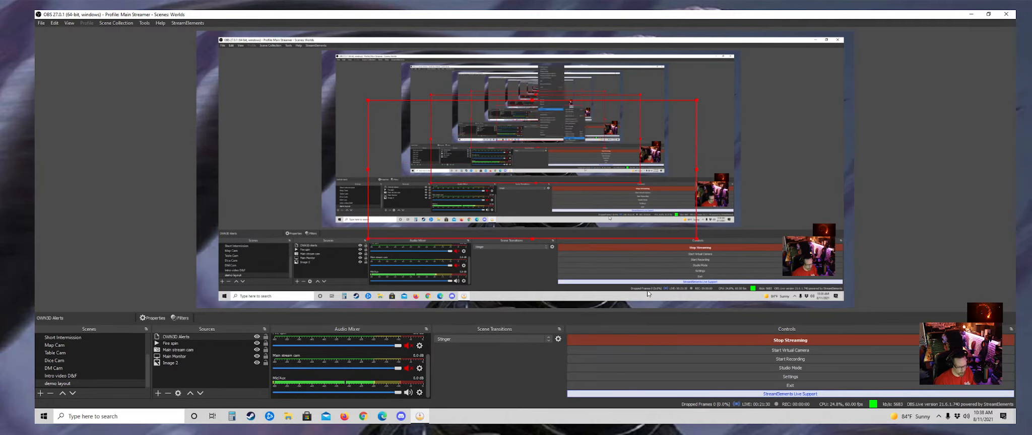
right_click(569, 224)
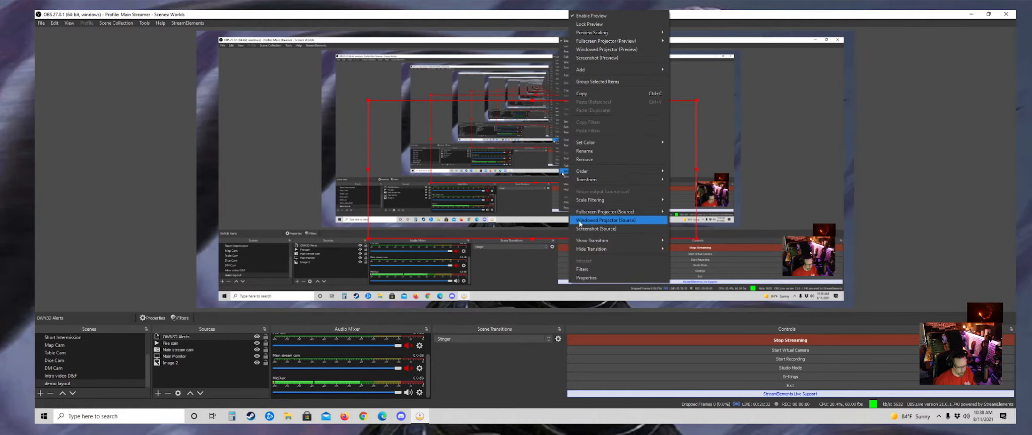
click(501, 207)
- Move the OWN3D Alerts box down to the canvas's lower edge, center it horizontally and deselect it
drag(502, 207, 495, 271)
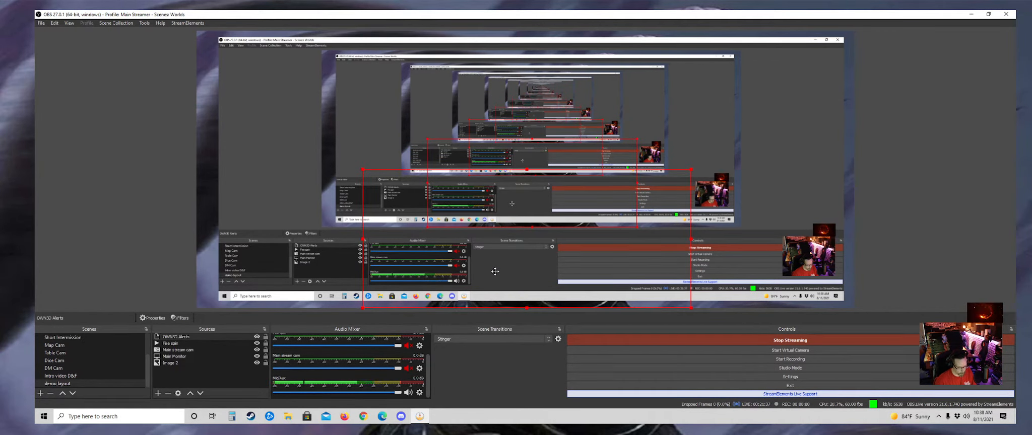
right_click(538, 265)
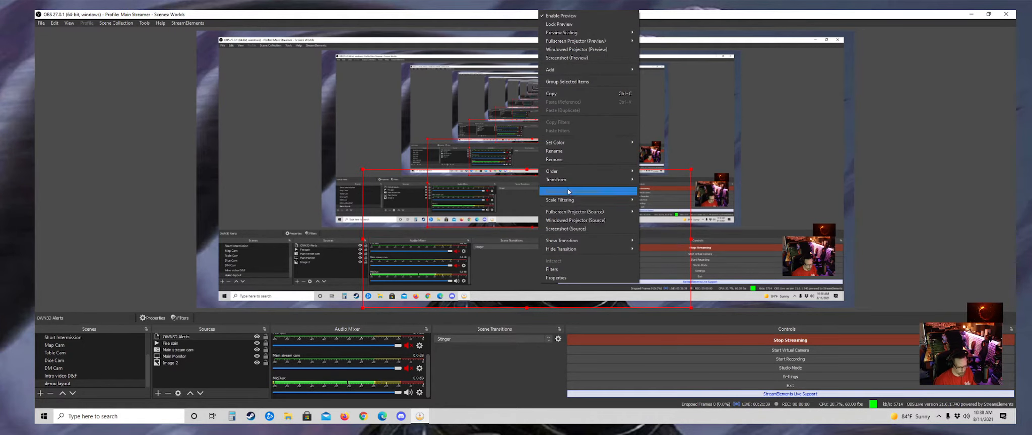
mouse_move(595, 180)
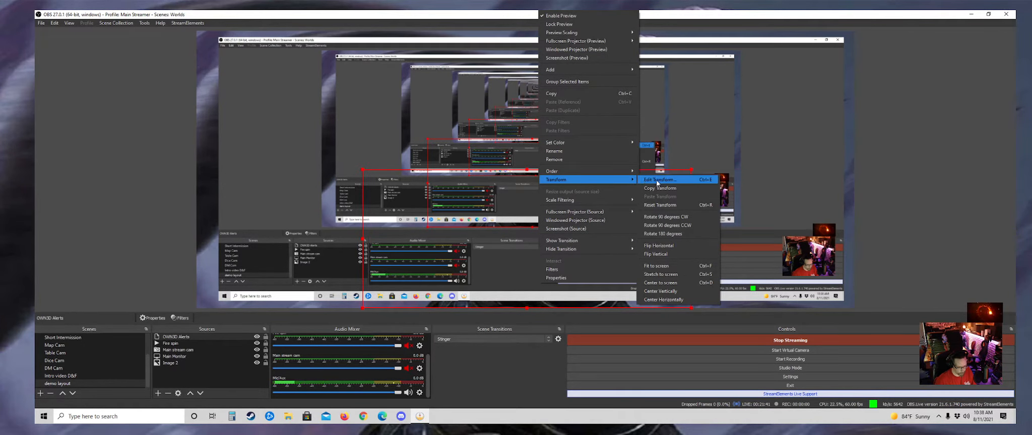
click(650, 299)
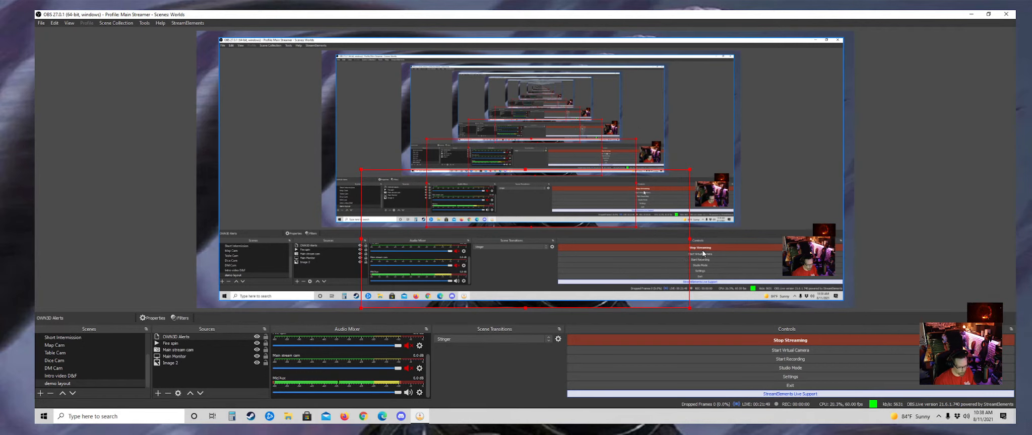
click(897, 200)
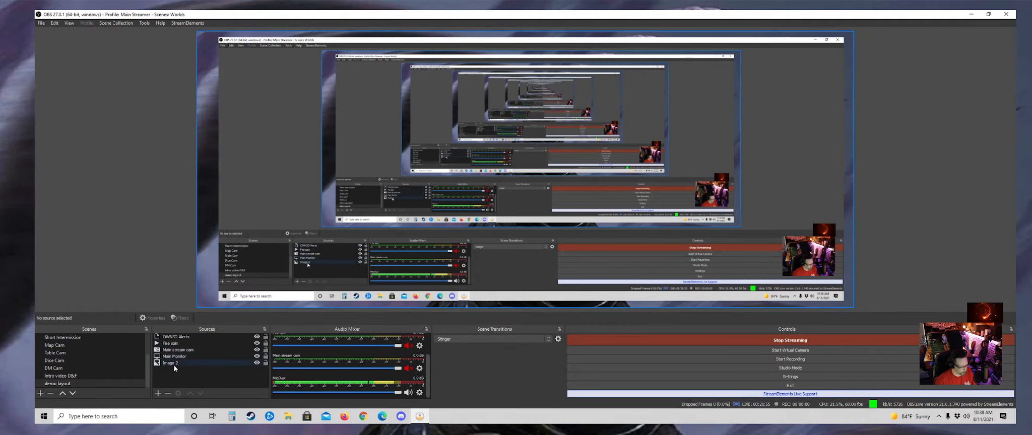
- Add the existing last follower OWN3D label to the scene and place it along the upper edge, left of the canvas center
click(160, 394)
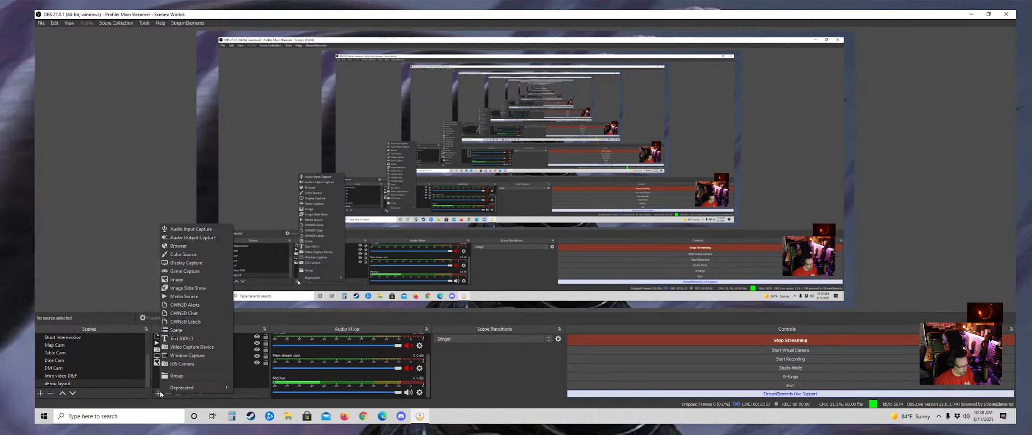
click(182, 322)
click(464, 180)
click(476, 208)
click(548, 266)
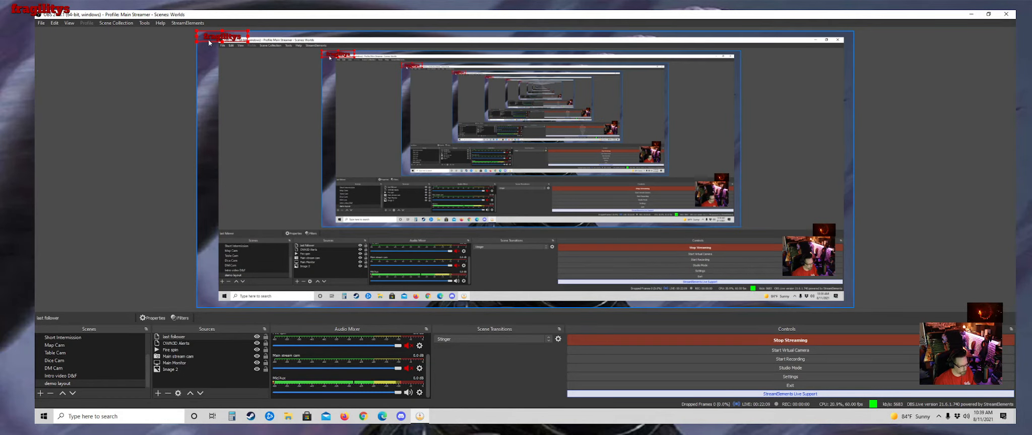
drag(208, 40, 362, 47)
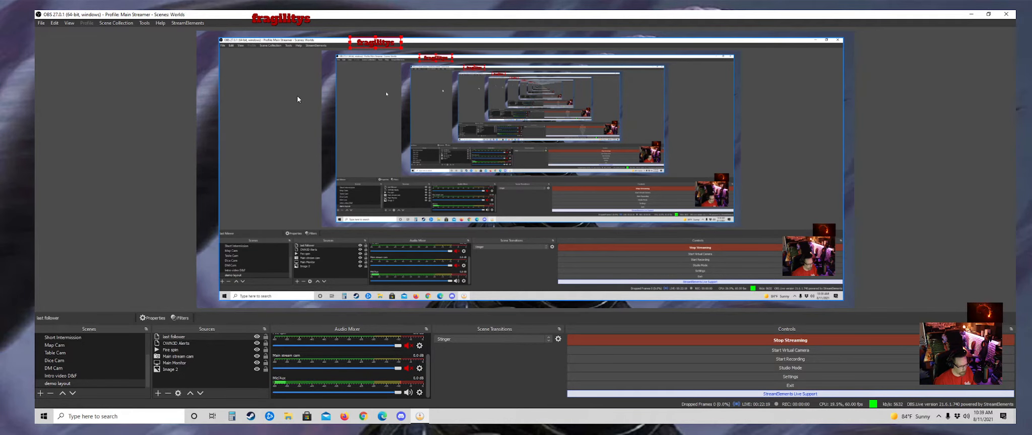
click(297, 96)
click(381, 45)
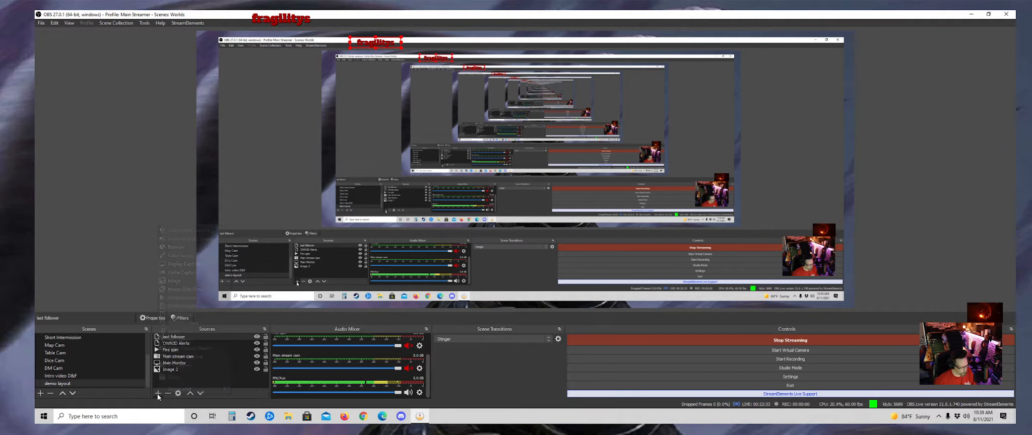
- Nudge the last follower label slightly to the right along the canvas's upper edge
click(157, 394)
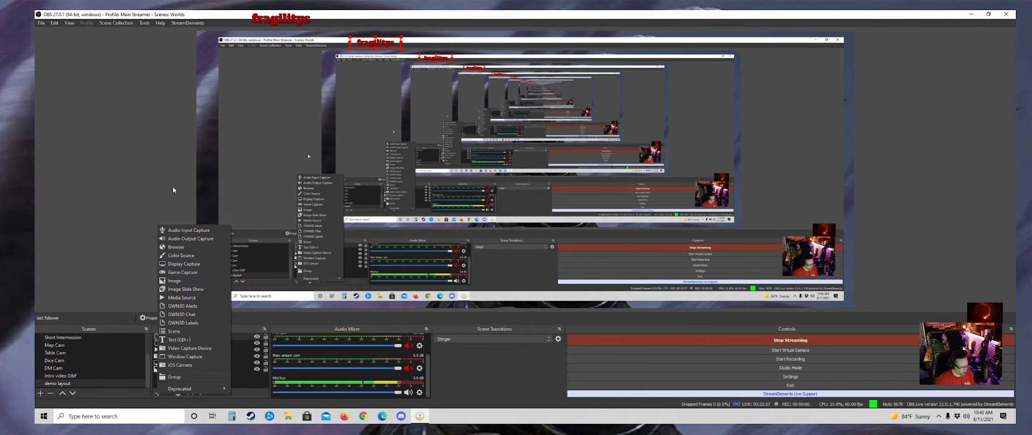
click(369, 44)
mouse_move(369, 44)
mouse_down()
mouse_move(398, 44)
mouse_move(376, 44)
mouse_up()
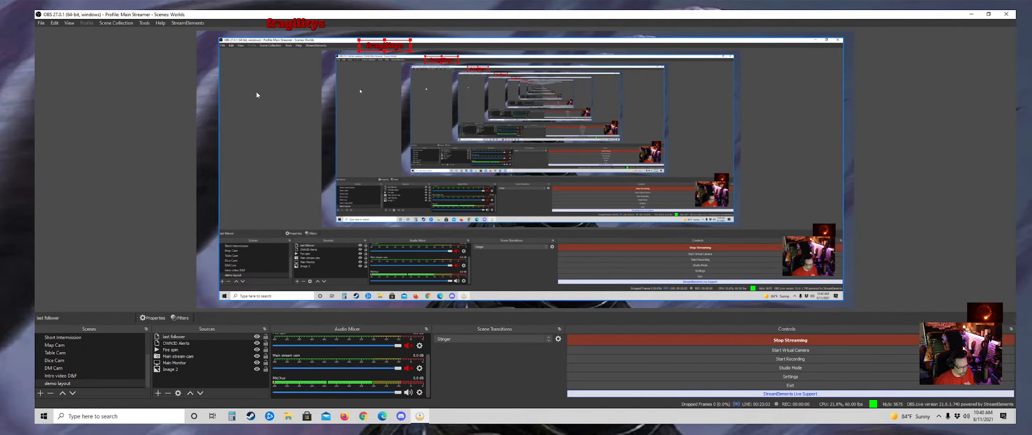
click(147, 108)
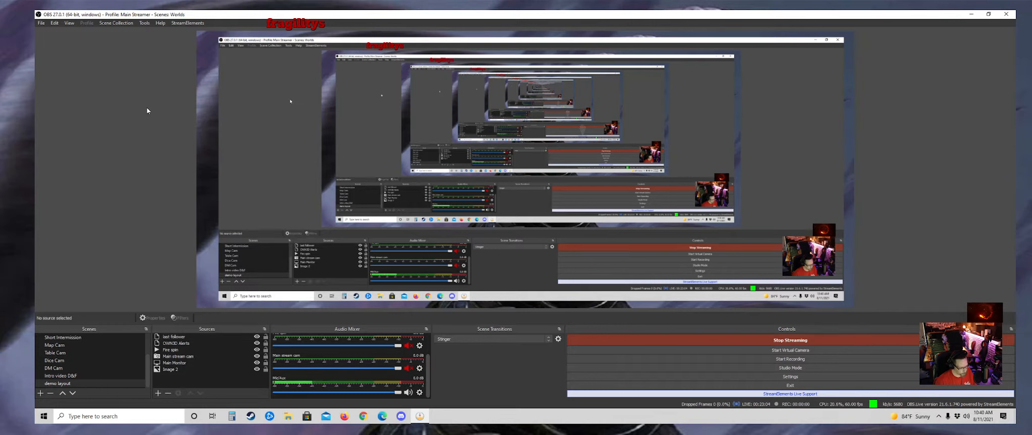
click(388, 48)
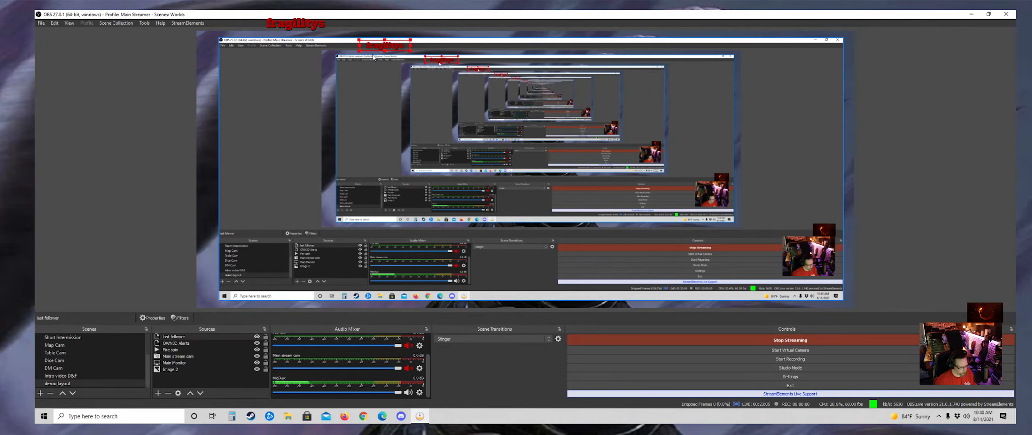
- Add the existing Latest Follower text source and shrink it to about three quarters of its width in the canvas's upper-right corner
click(158, 393)
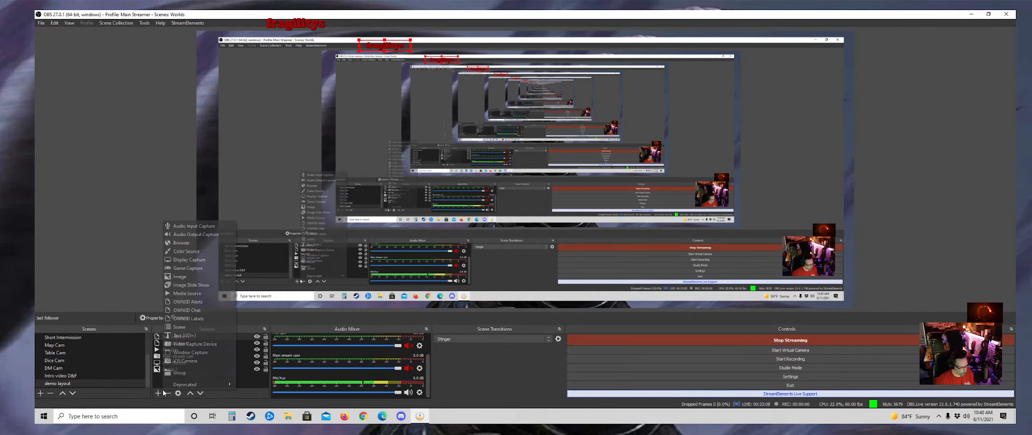
click(185, 336)
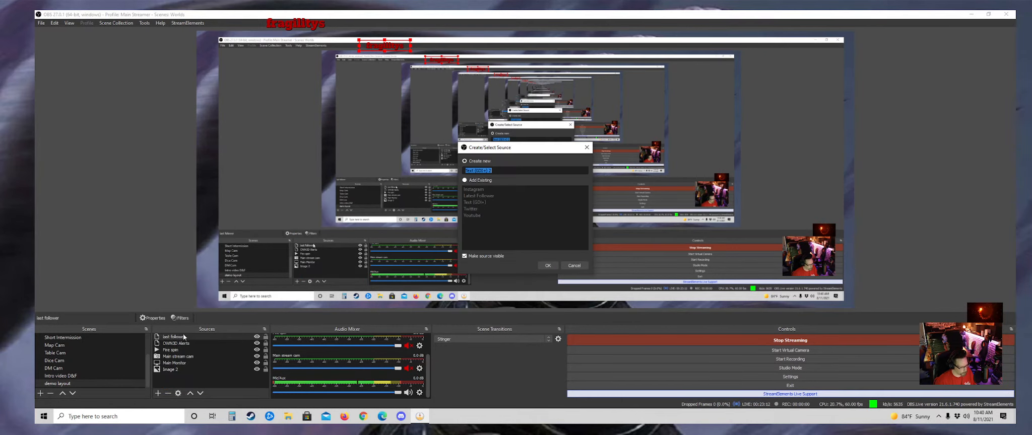
click(465, 181)
click(478, 195)
click(548, 265)
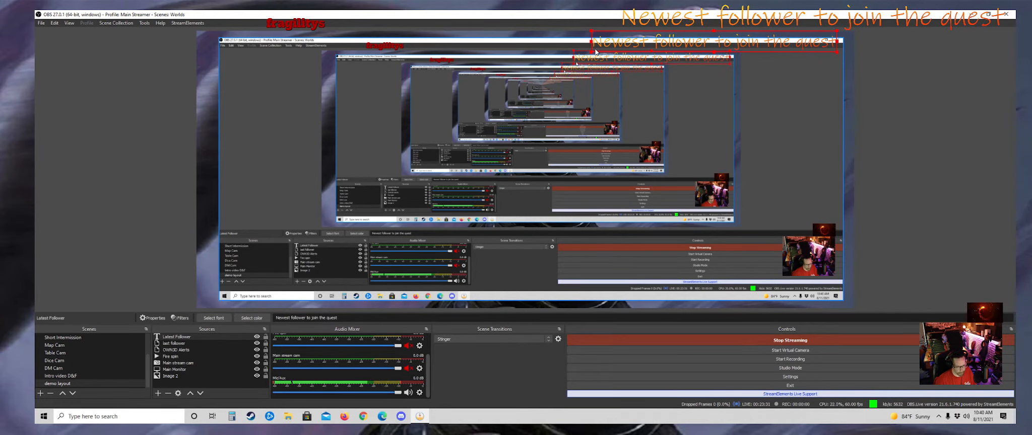
drag(592, 51, 644, 43)
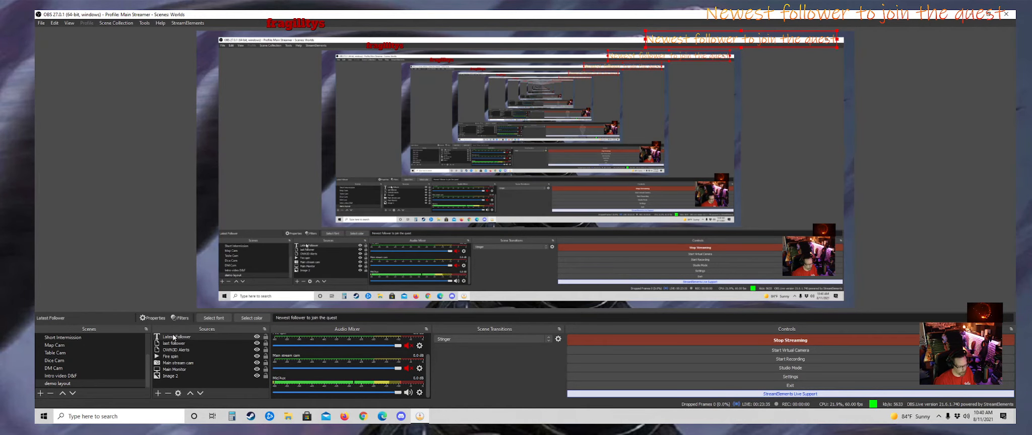
- Move Main stream cam below Main Monitor in the source order to show layering, and restore it above the monitor capture
click(186, 372)
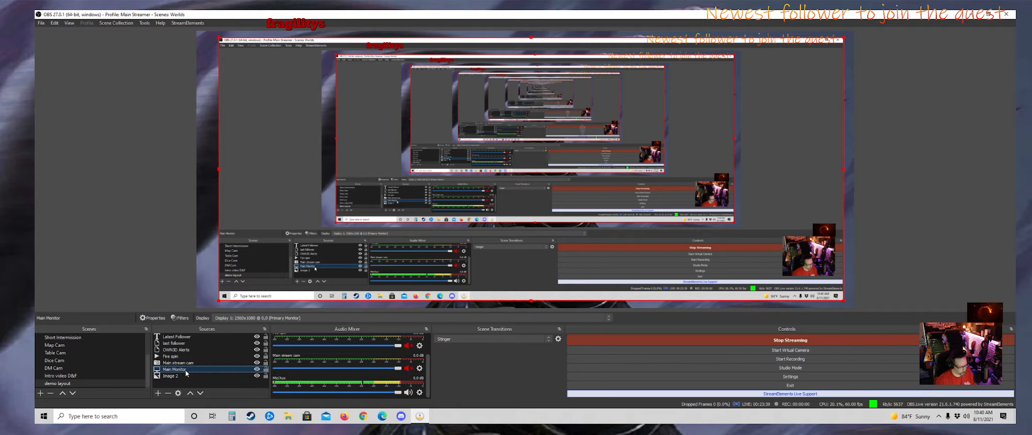
mouse_move(185, 371)
mouse_down()
mouse_move(193, 346)
mouse_move(187, 370)
mouse_up()
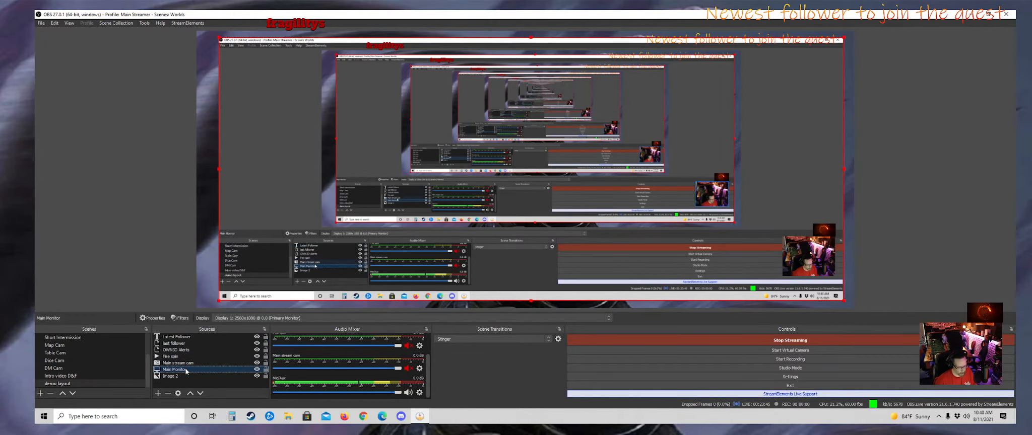
drag(187, 364, 186, 375)
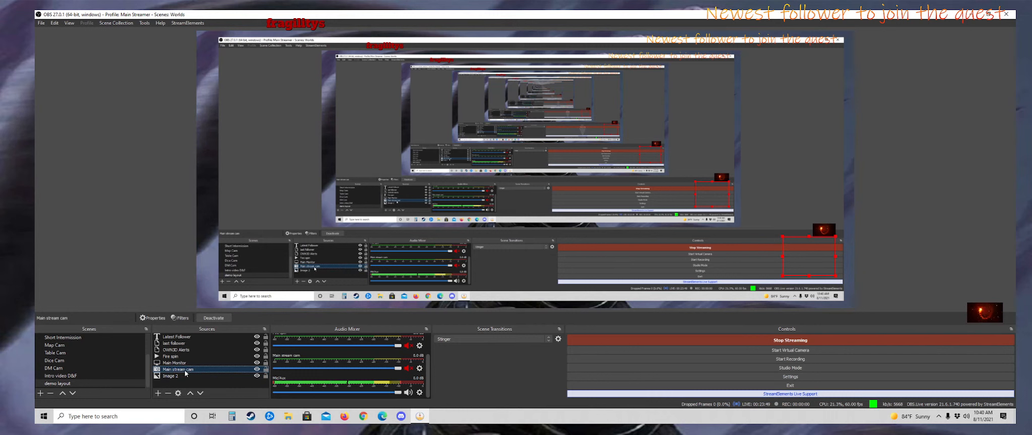
drag(184, 369, 187, 364)
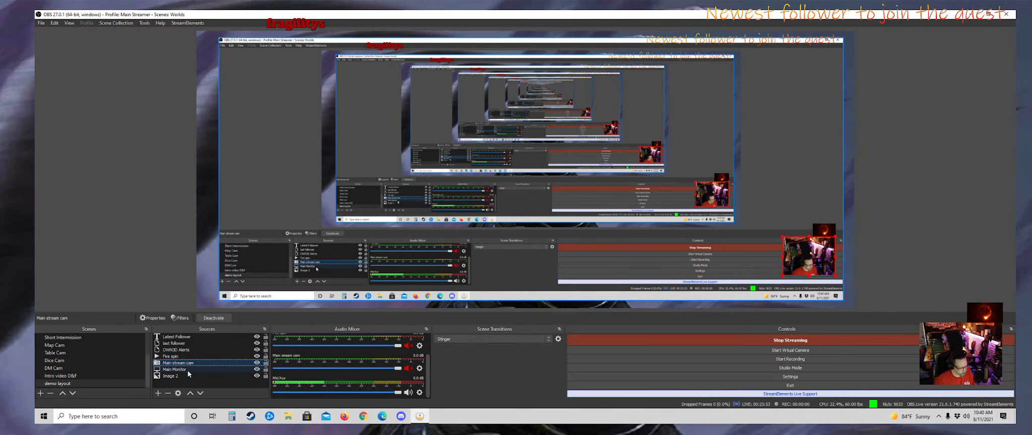
- Lower the Latest Follower text slightly and place the last follower label centered just beneath it in the canvas's upper-right area
click(182, 337)
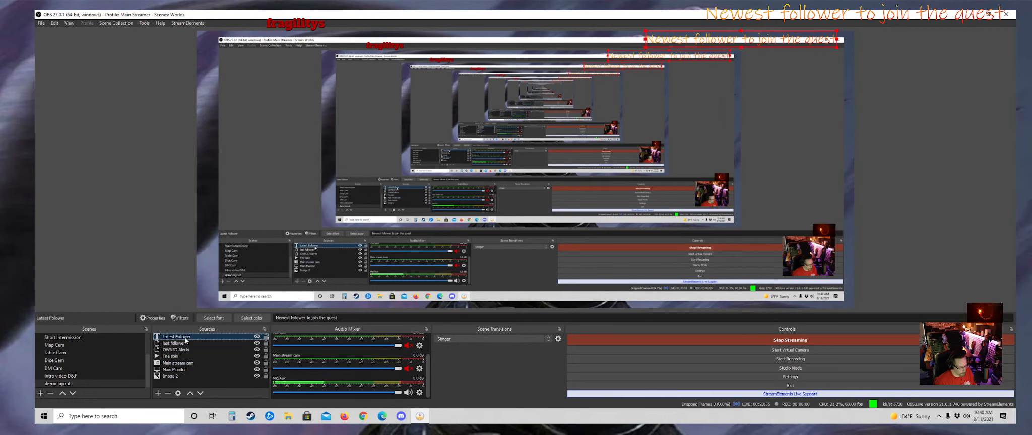
click(386, 49)
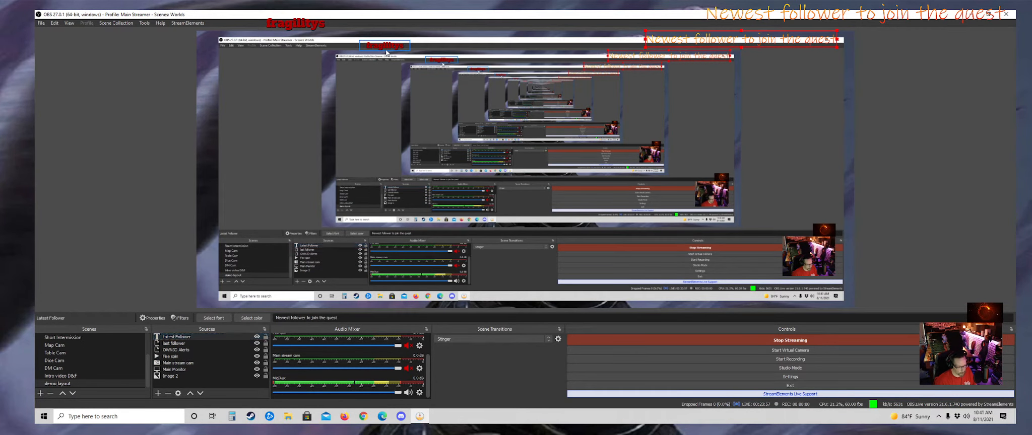
drag(392, 46, 816, 51)
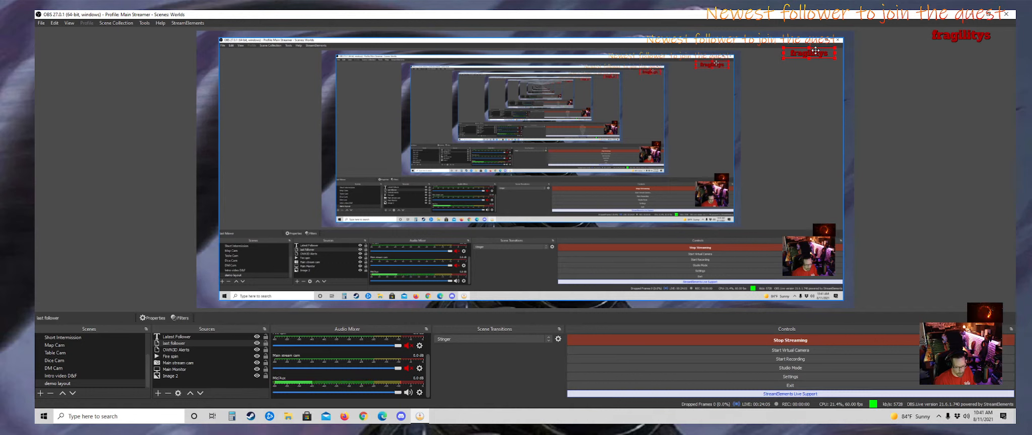
mouse_move(815, 53)
mouse_down()
mouse_move(814, 67)
mouse_move(812, 50)
mouse_up()
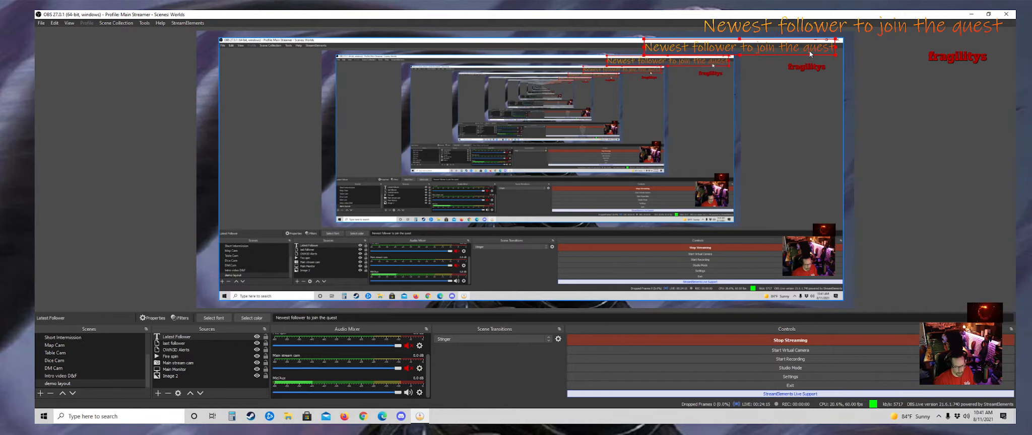
drag(808, 68, 745, 61)
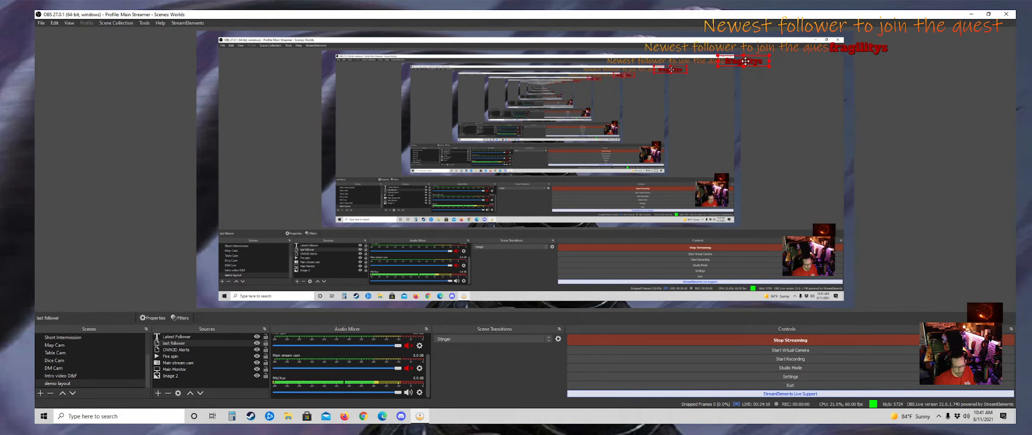
click(667, 62)
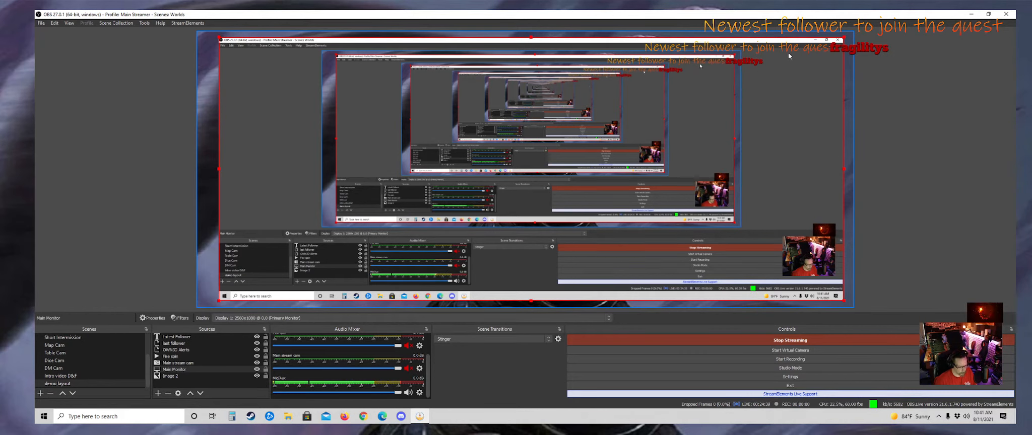
- Switch the stream from the demo layout to Live Scene
scroll(68, 339, up, 2)
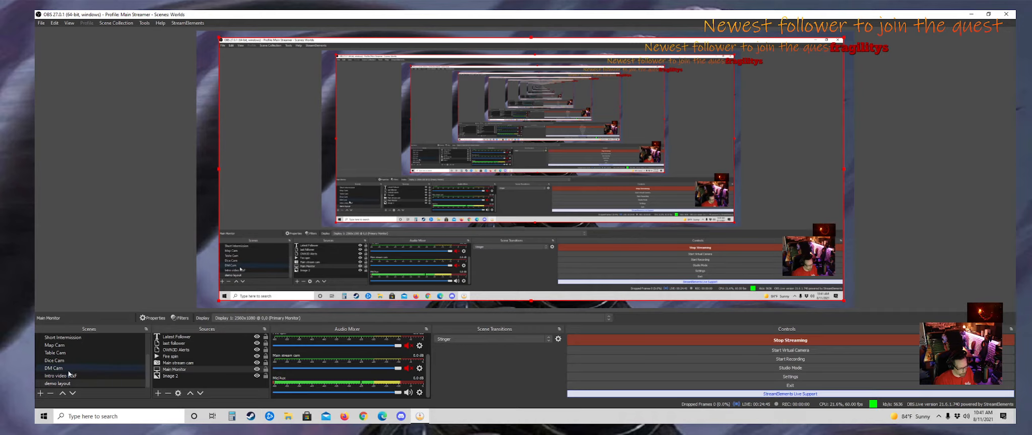
click(67, 345)
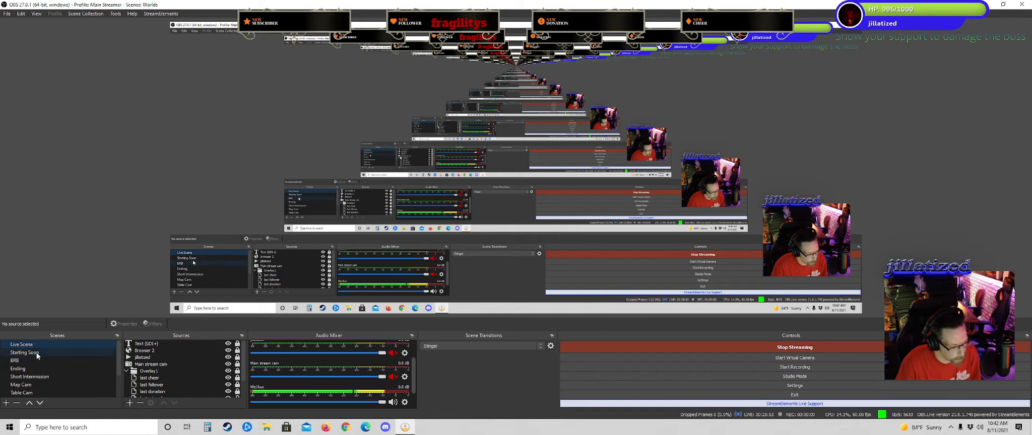
- Minimize OBS to view the live overlays over the bare desktop, and restore its window
click(990, 5)
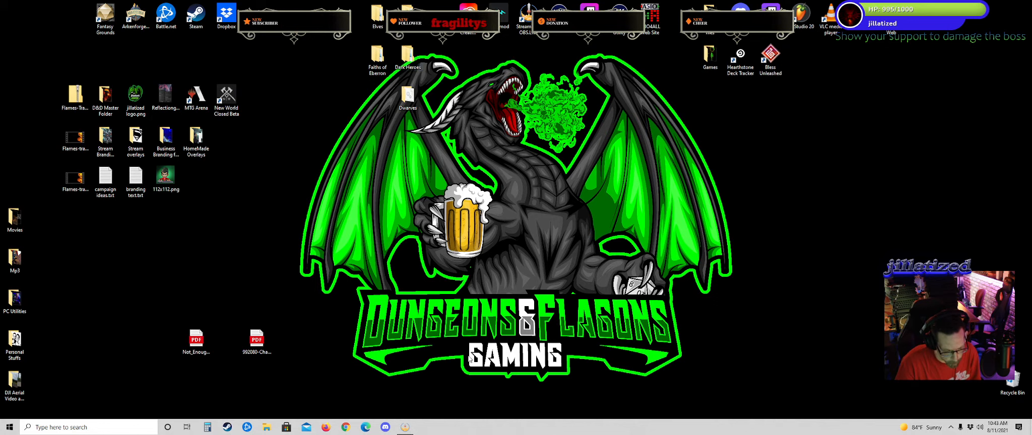
mouse_move(408, 429)
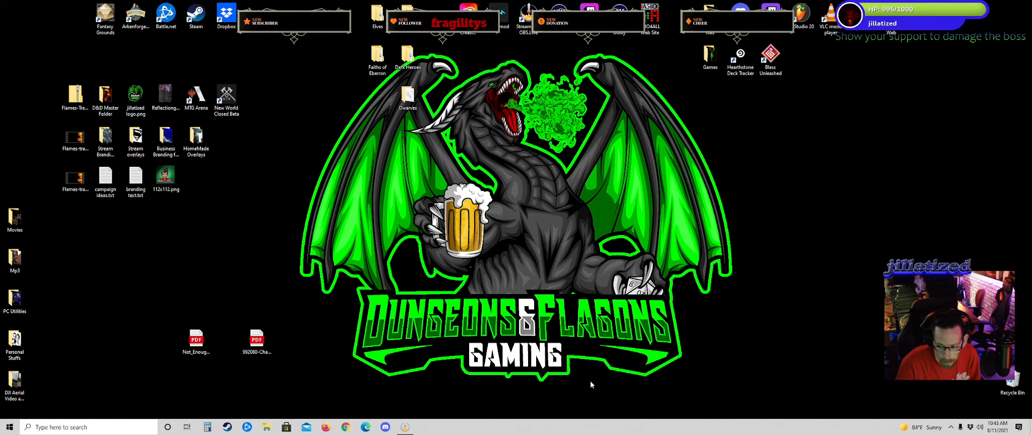
click(406, 428)
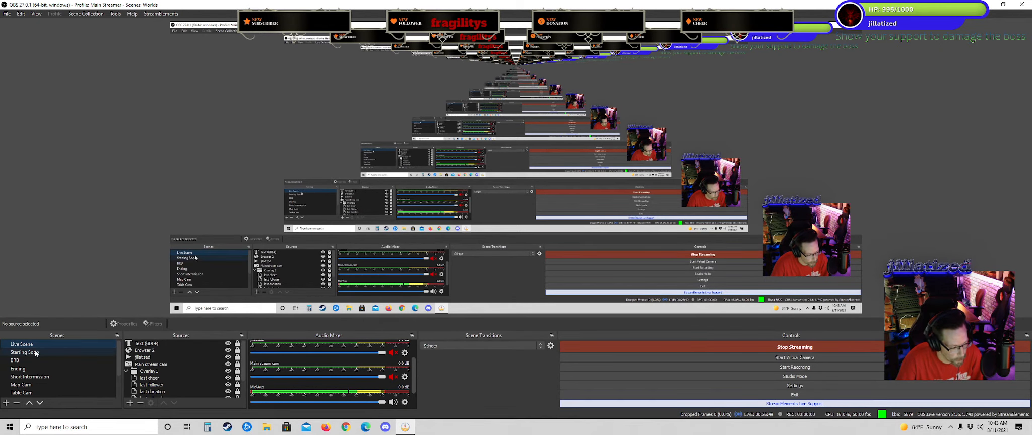
- Switch the stream to the Map Cam scene
click(34, 386)
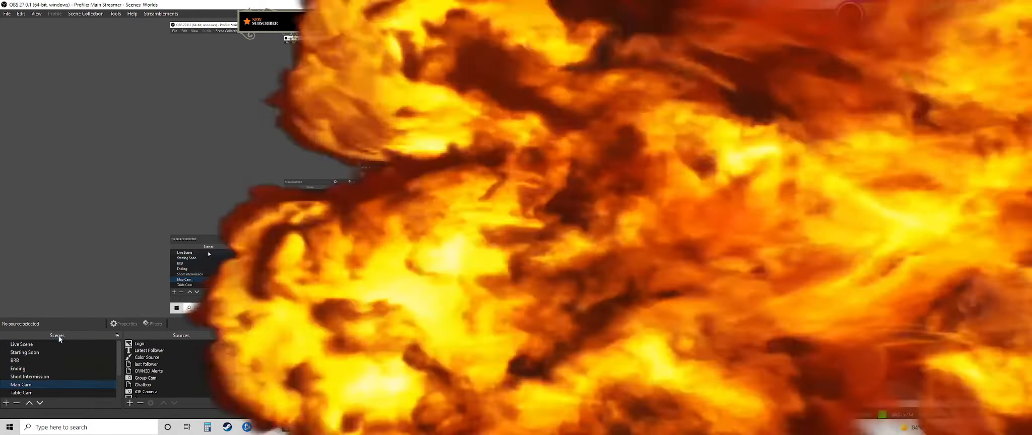